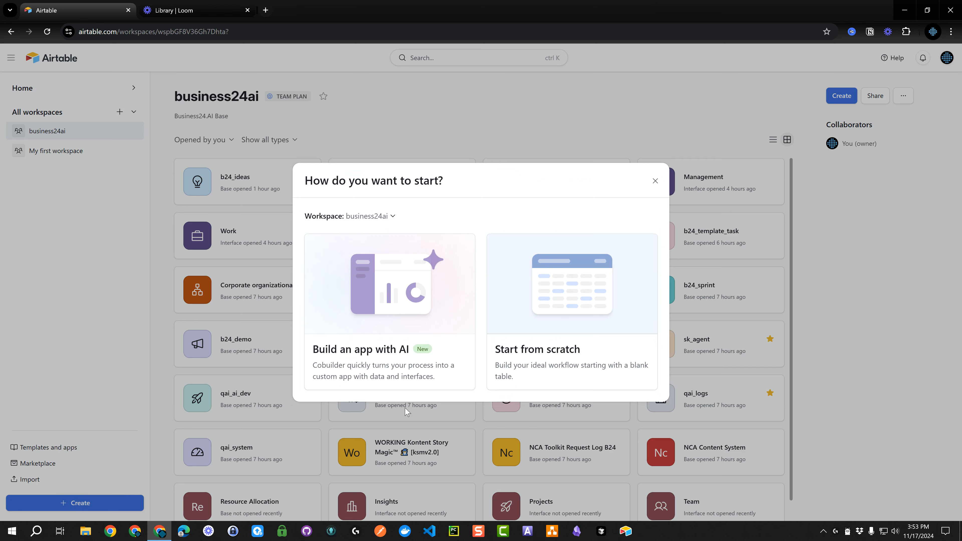
Start a new base from scratch in the business24ai workspace and name it b24_base_template
left_click(525, 303)
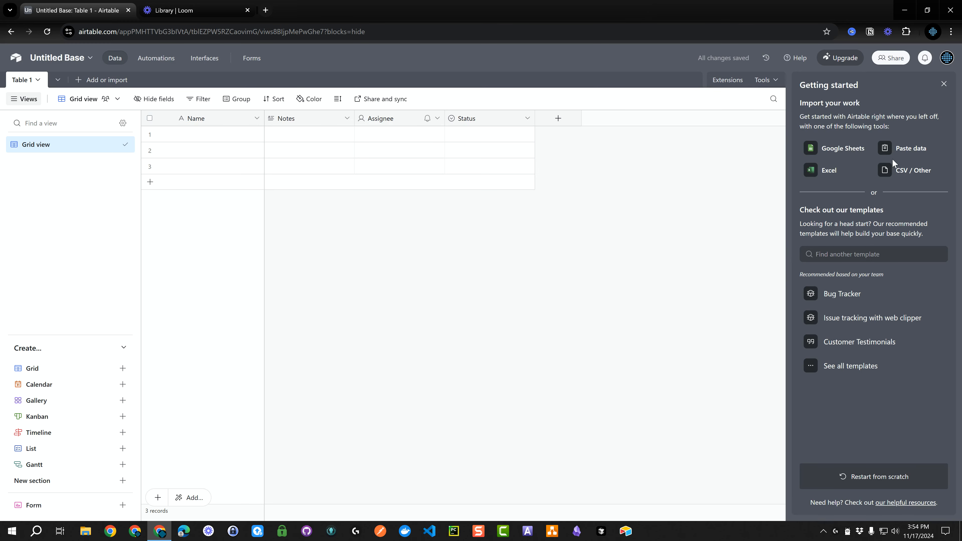
left_click(943, 84)
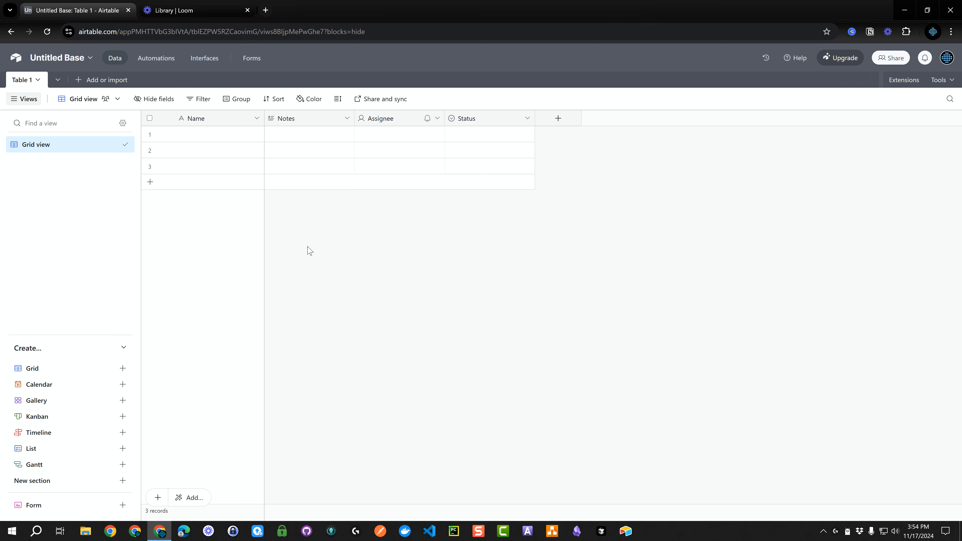
left_click(49, 60)
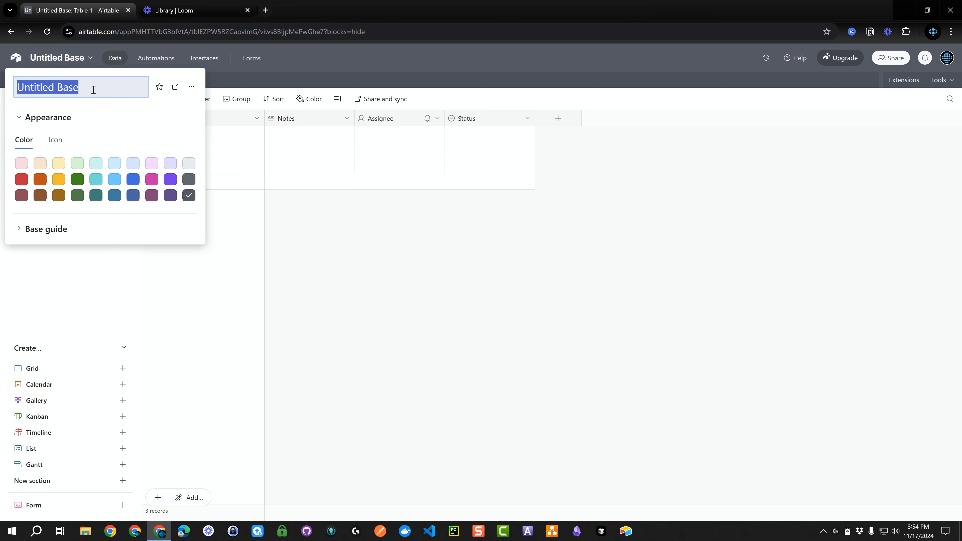
type("b24")
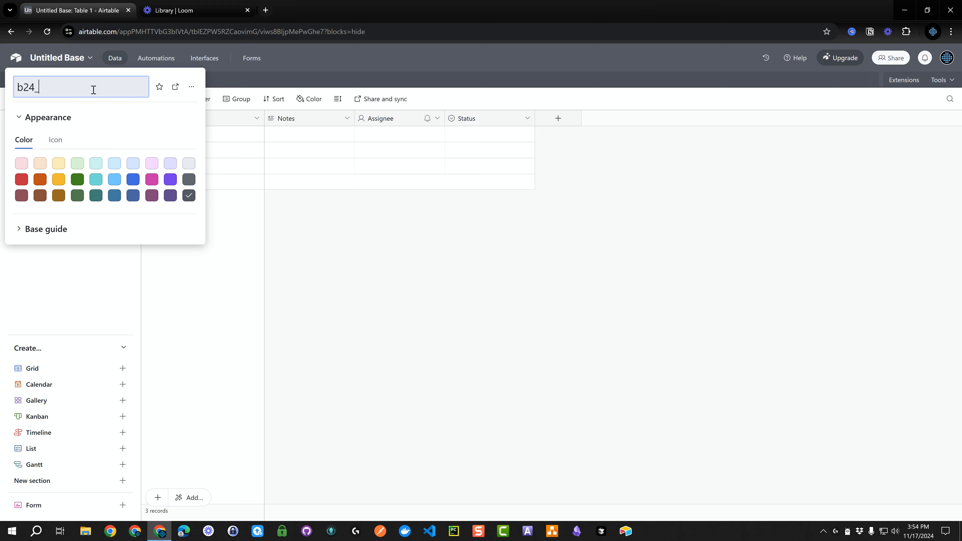
type("_base_template")
Give the base a light yellow color and the stacked-pages icon
left_click(59, 163)
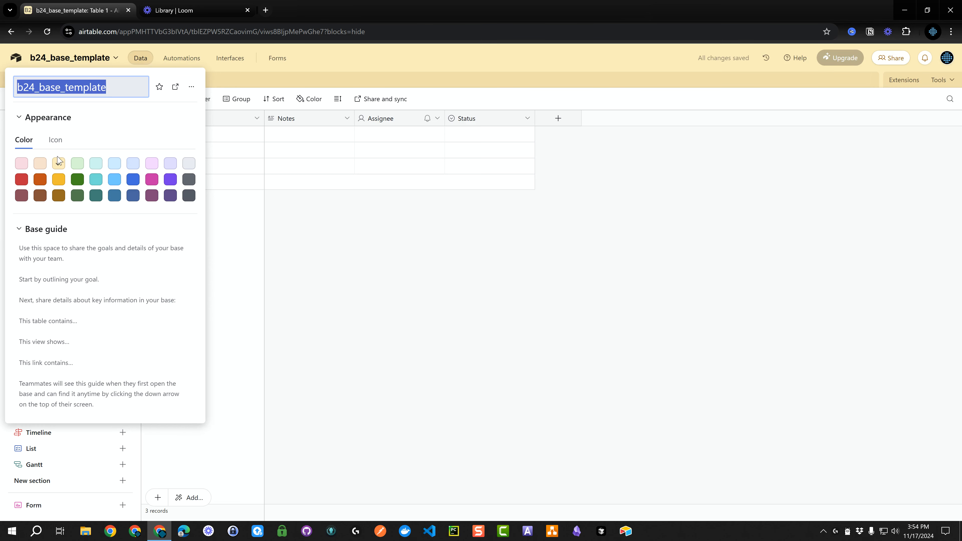
left_click(56, 141)
left_click_drag(191, 185, 192, 243)
left_click(164, 219)
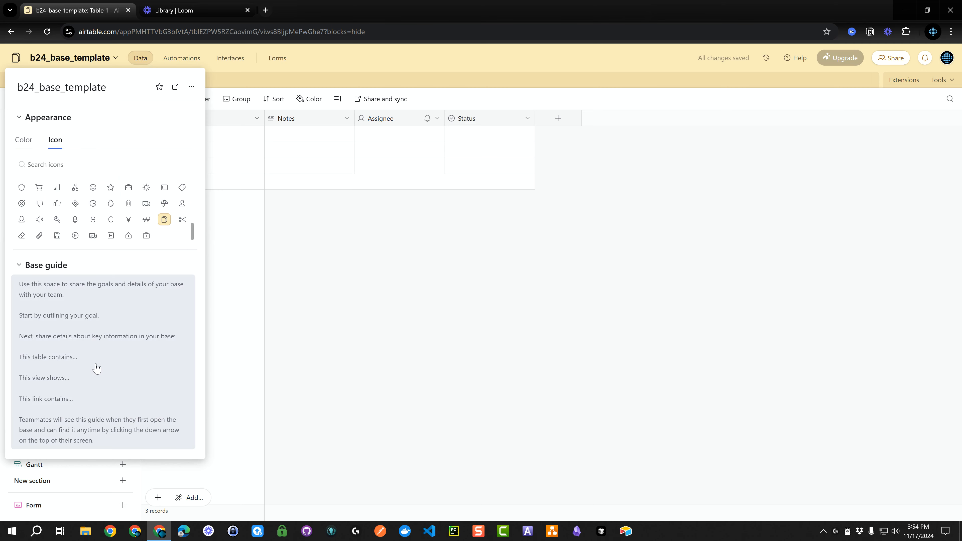
Replace the base guide text with a "***" rule, the heading "# Template" and the line "Started 2024-xx-xx"
left_click(107, 371)
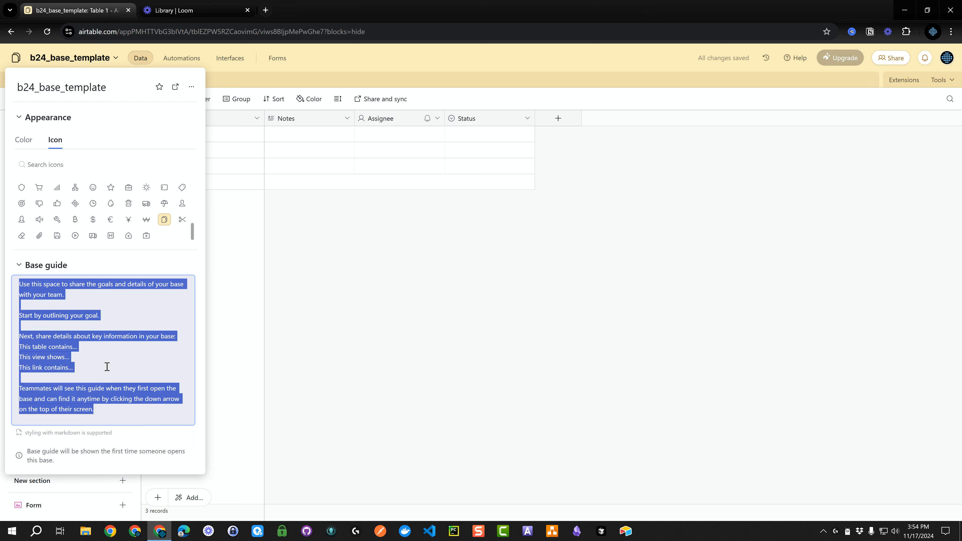
type("***")
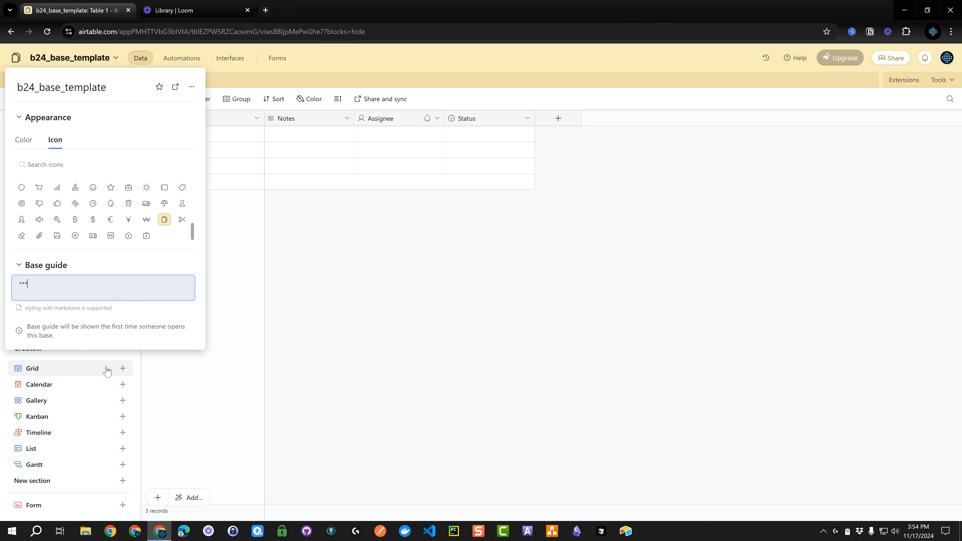
key("Return")
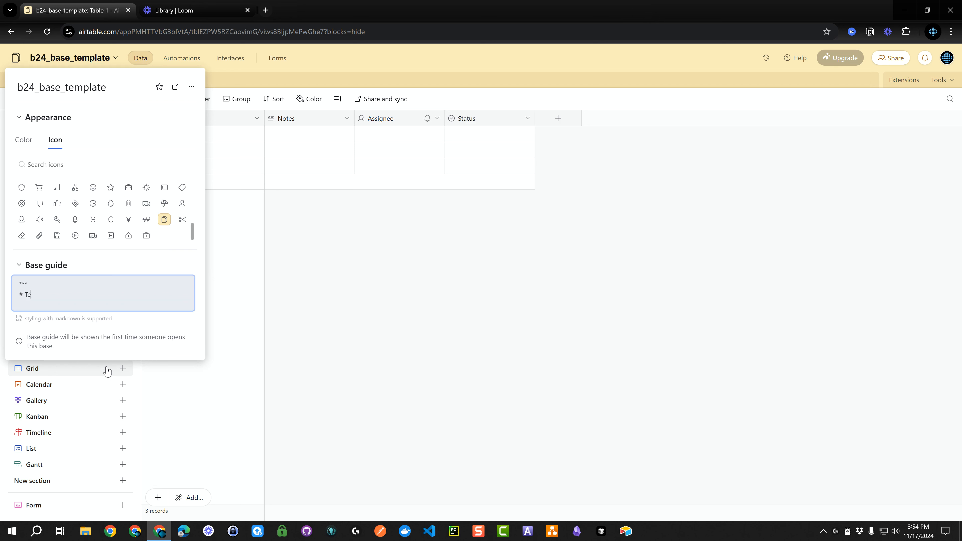
type("# Template")
key("Return")
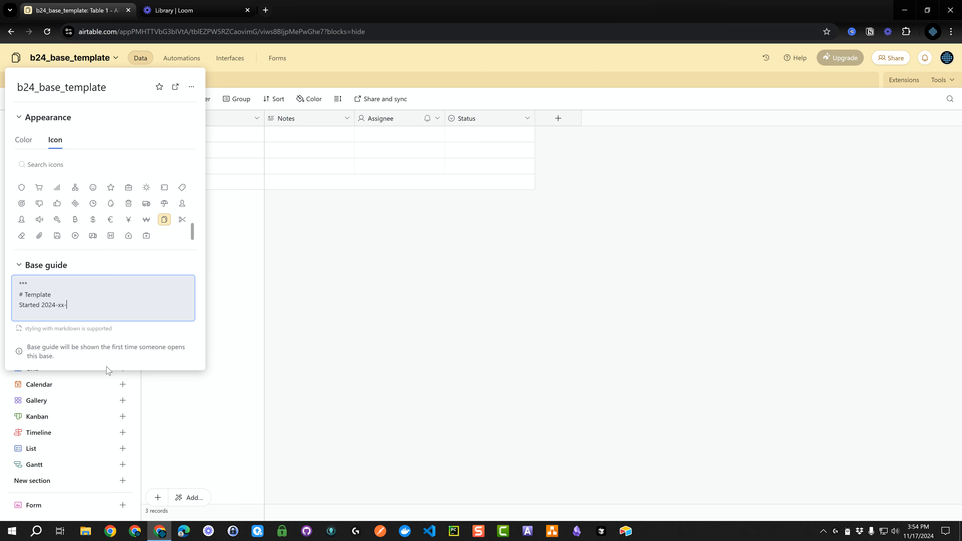
left_click(110, 267)
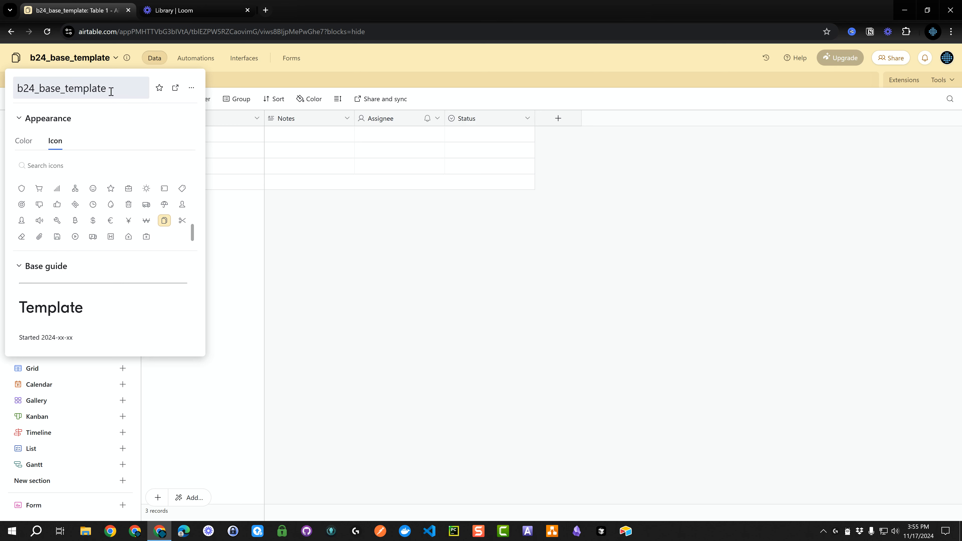
left_click(23, 140)
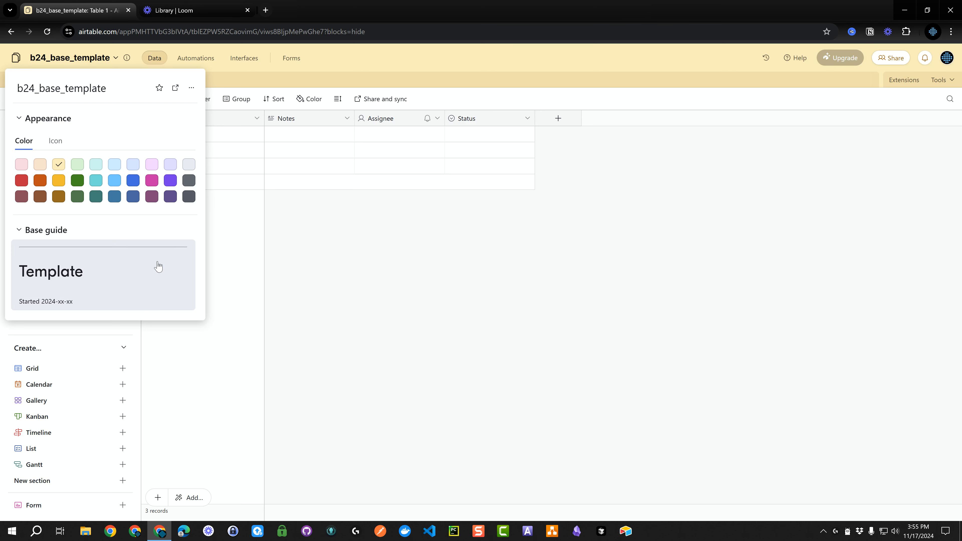
left_click(337, 266)
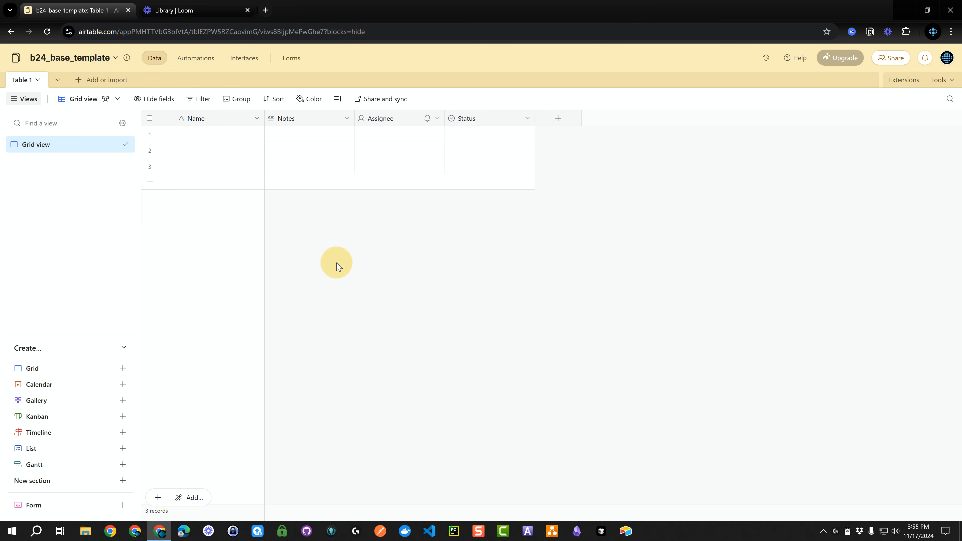
Rename Table 1 as draft_table, with its records called Draft
left_click(19, 81)
left_click(41, 137)
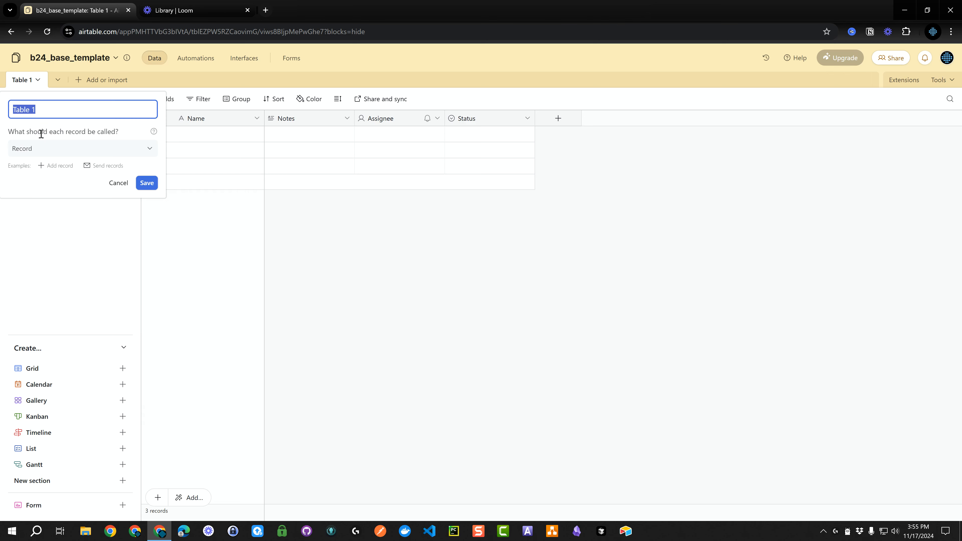
type("draft_t")
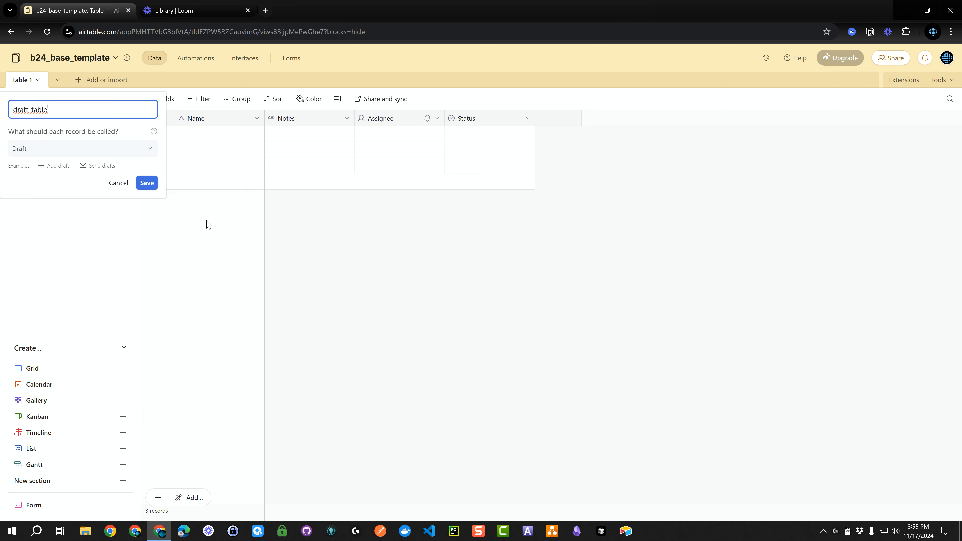
left_click(147, 184)
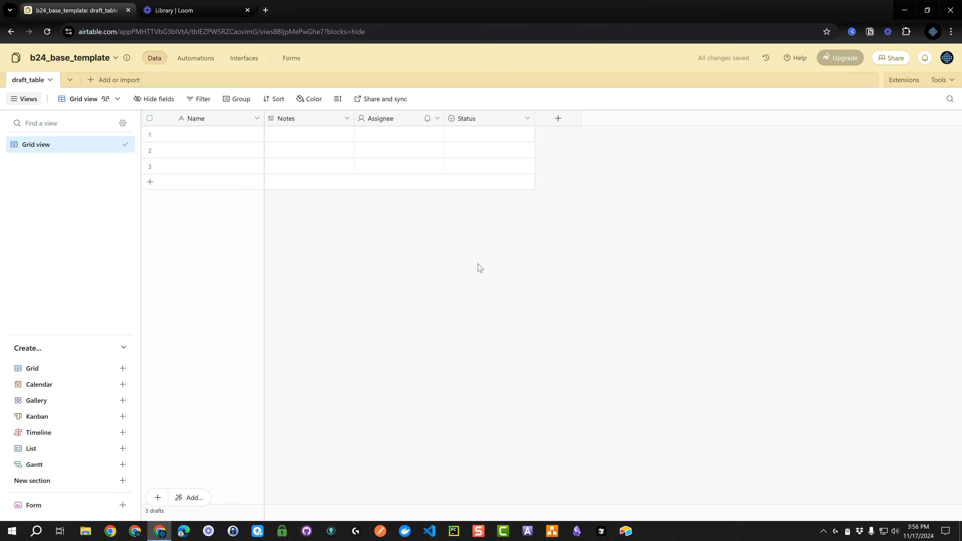
Add an Autonumber field named pkid with the description "auto_increment" and make it the table's primary field
left_click(558, 119)
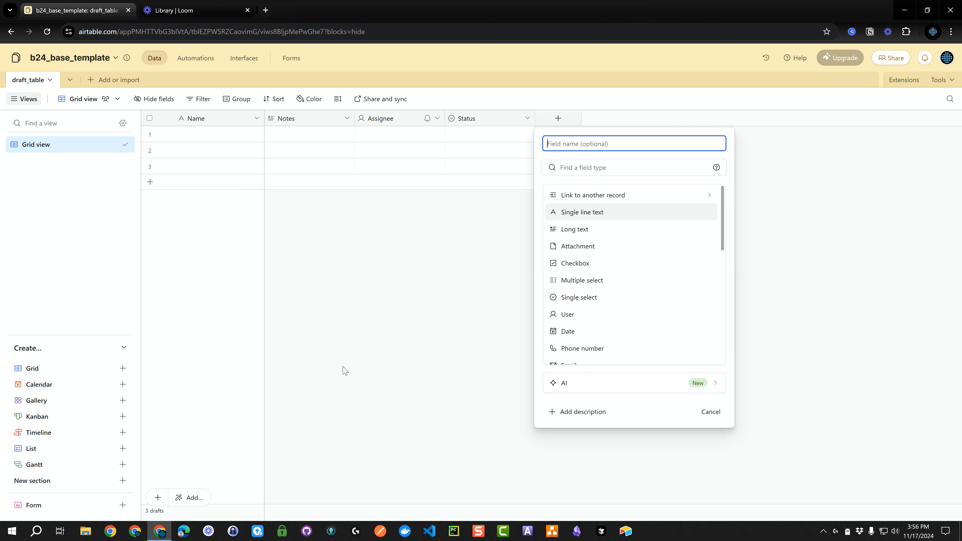
type("pkid")
left_click_drag(723, 245, 740, 361)
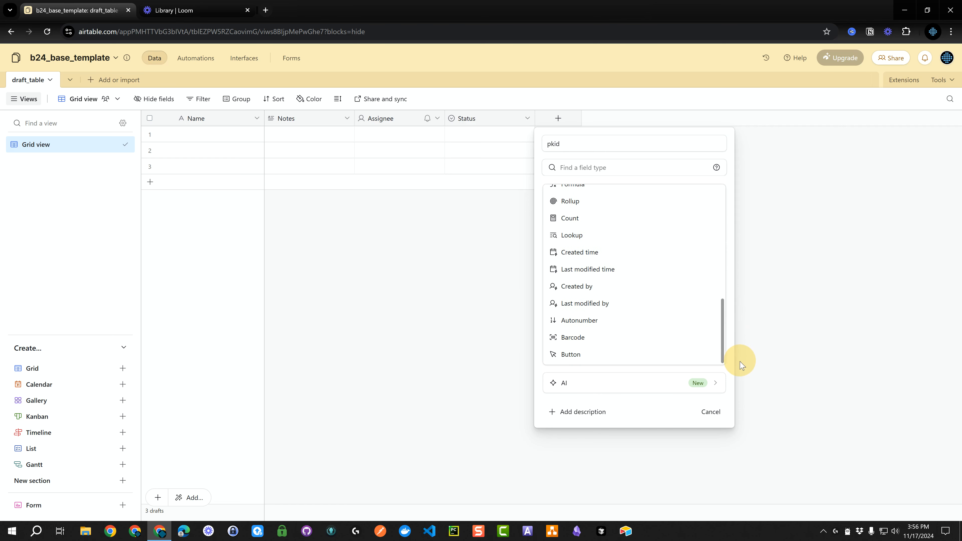
left_click(588, 323)
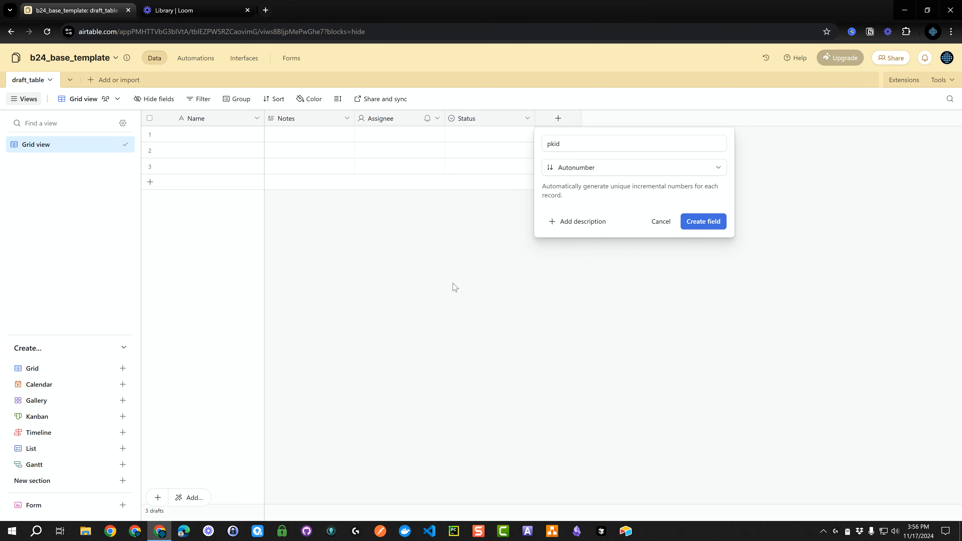
left_click(586, 222)
type("auto_increment")
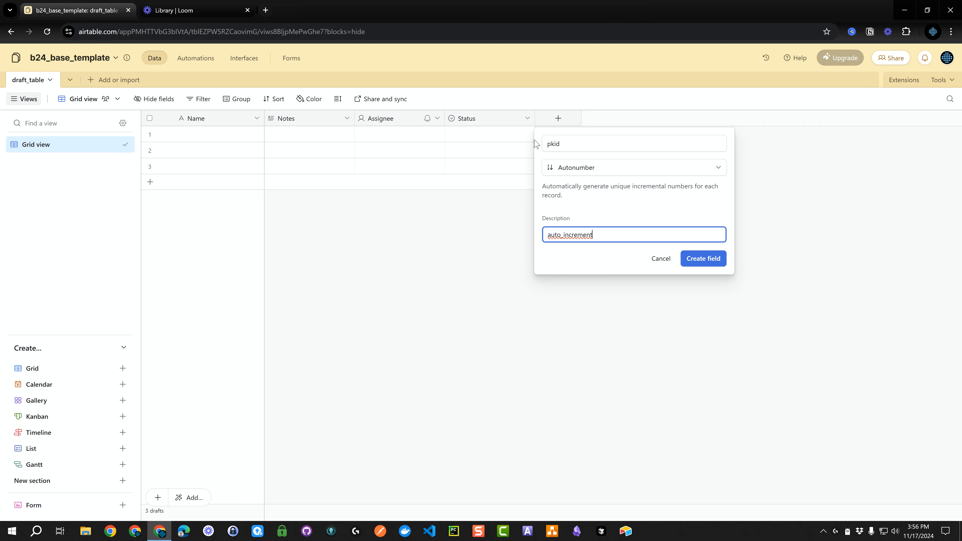
left_click(705, 261)
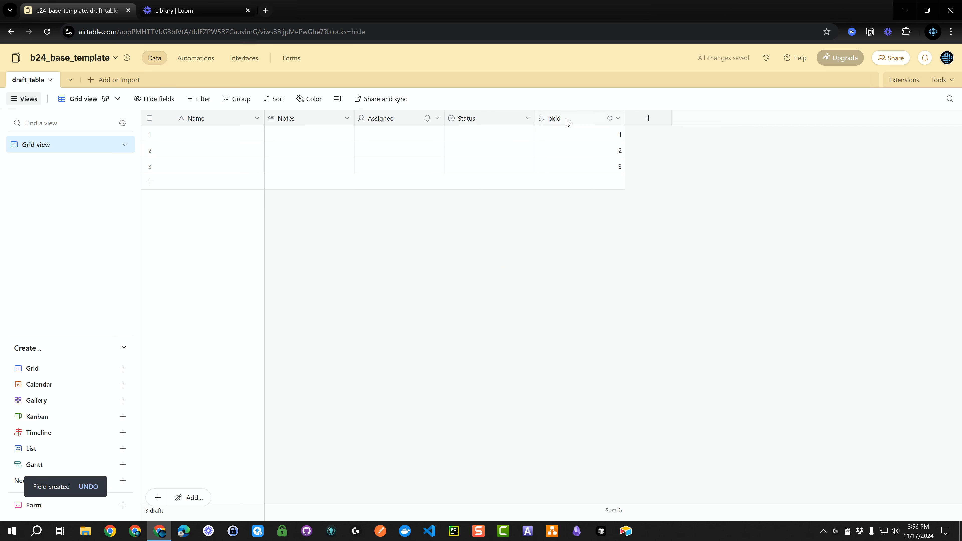
left_click_drag(565, 118, 205, 131)
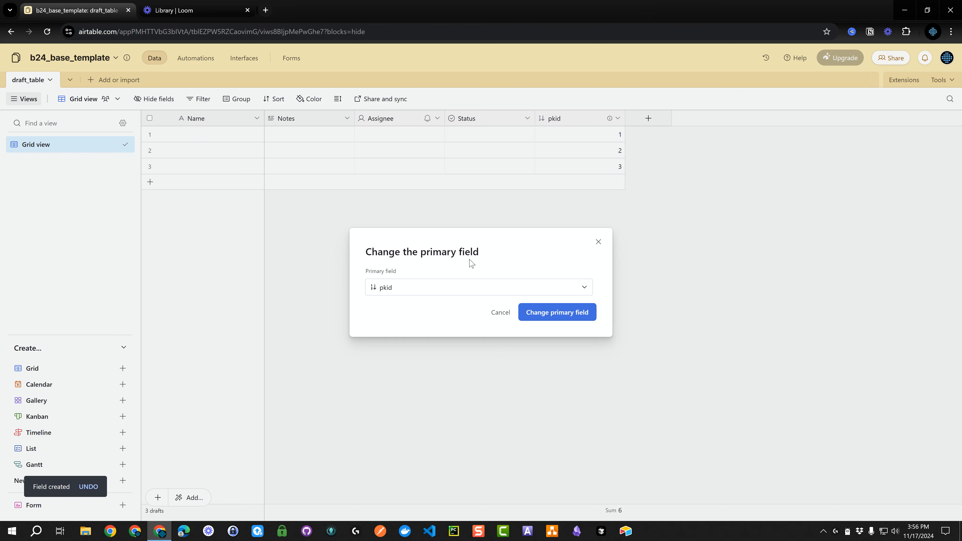
left_click(553, 311)
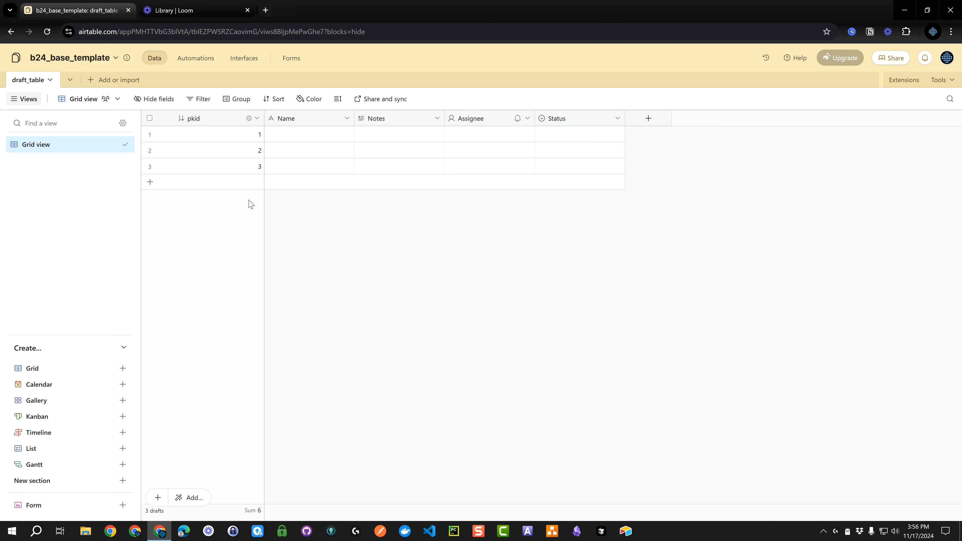
Delete the second record and add a new record with the Name "test"
right_click(238, 154)
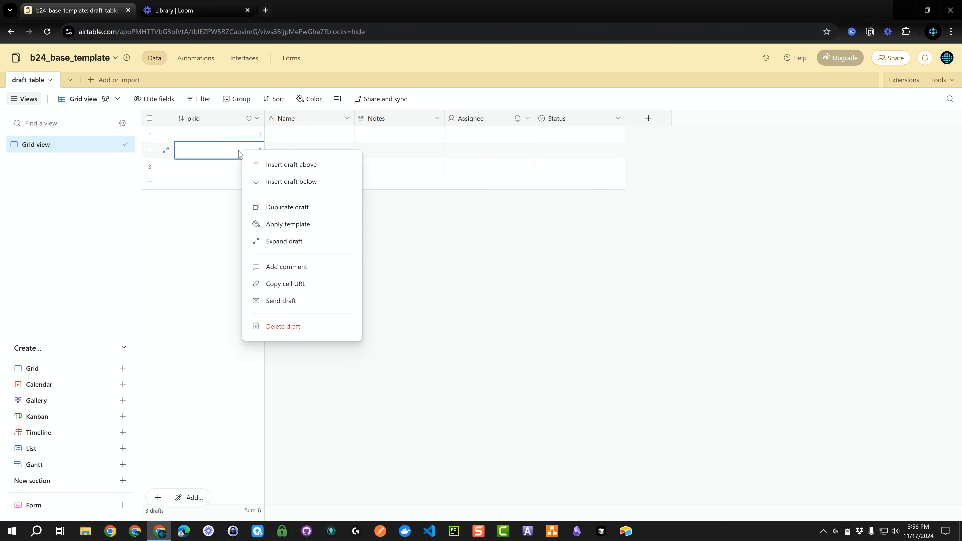
left_click(286, 328)
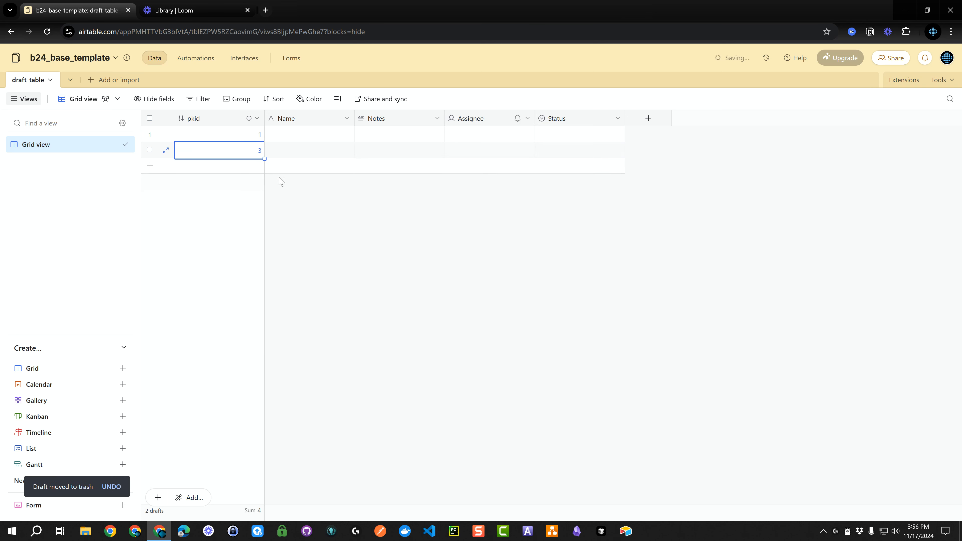
left_click(274, 170)
type("test")
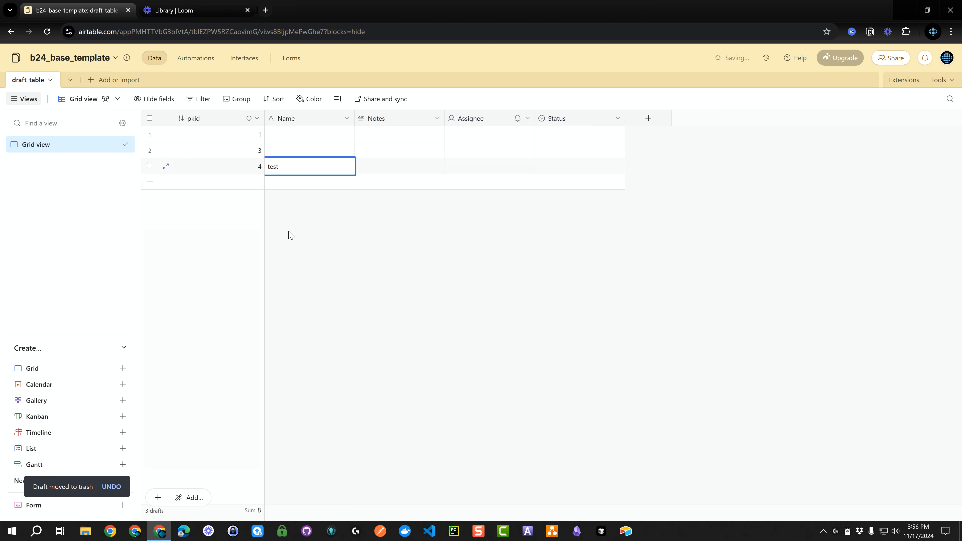
left_click(292, 235)
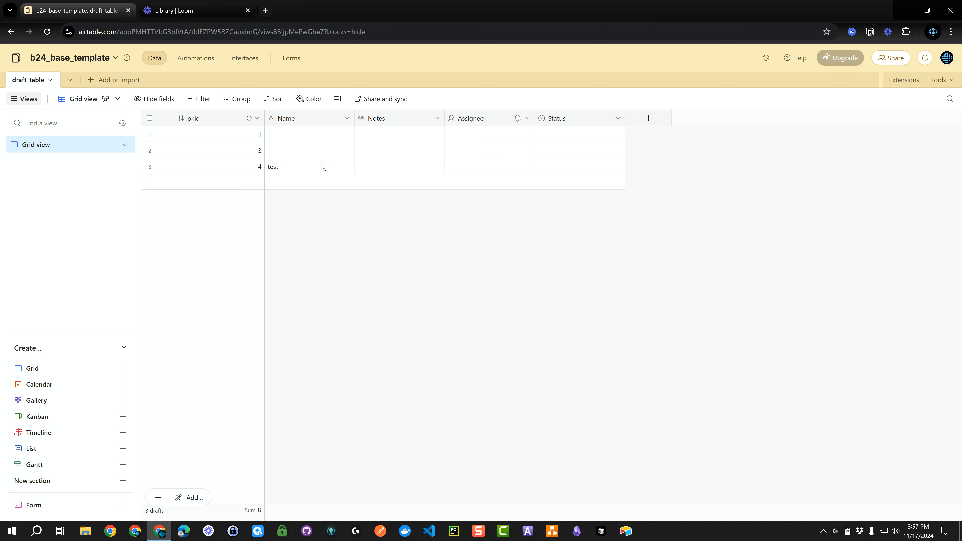
Delete the four default fields Name, Notes, Assignee and Status from draft_table
left_click(313, 118)
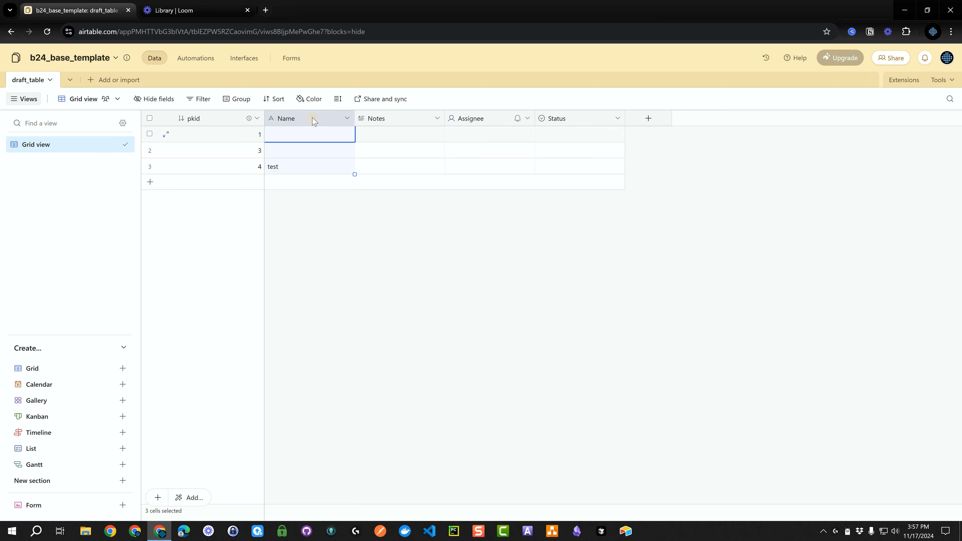
left_click(574, 119, "shift")
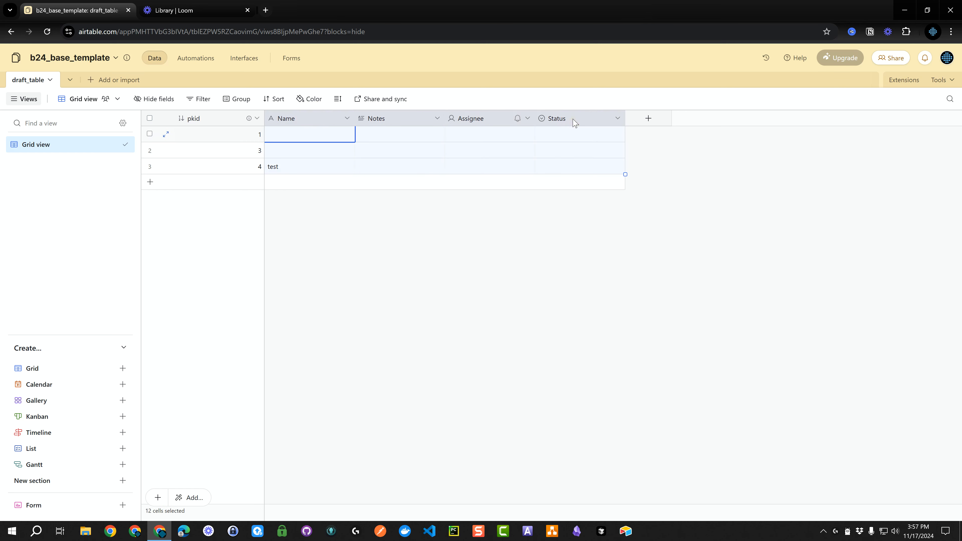
left_click(617, 119)
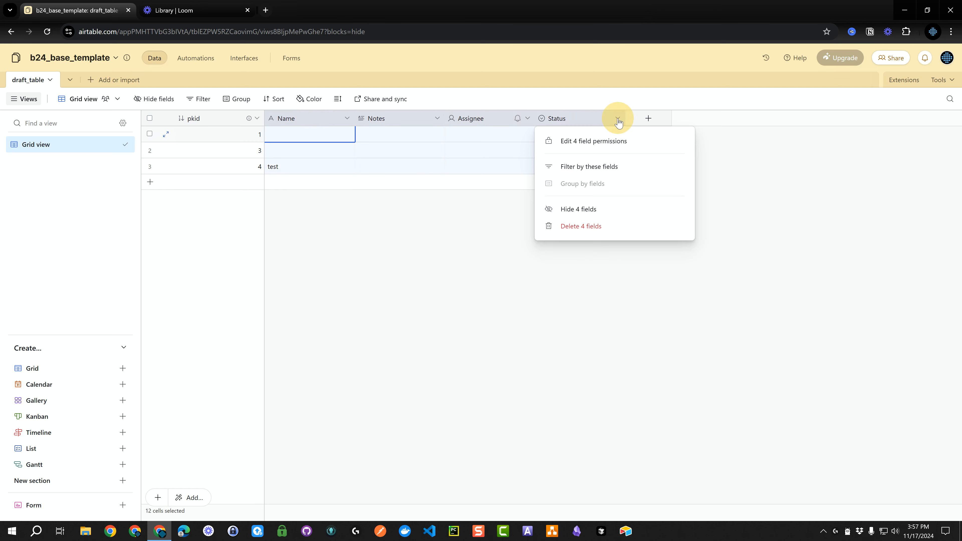
left_click(591, 226)
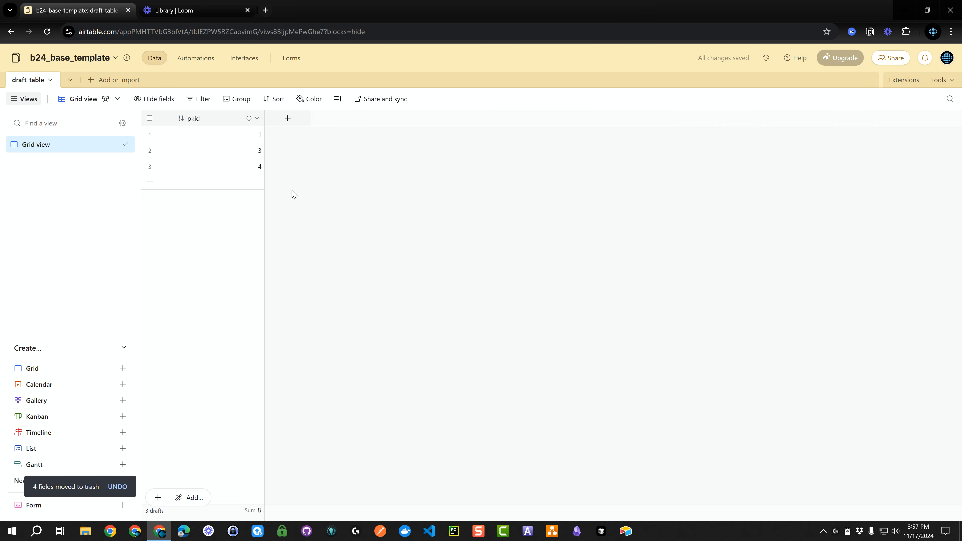
Add a Single line text field named title, without a default value
left_click(287, 118)
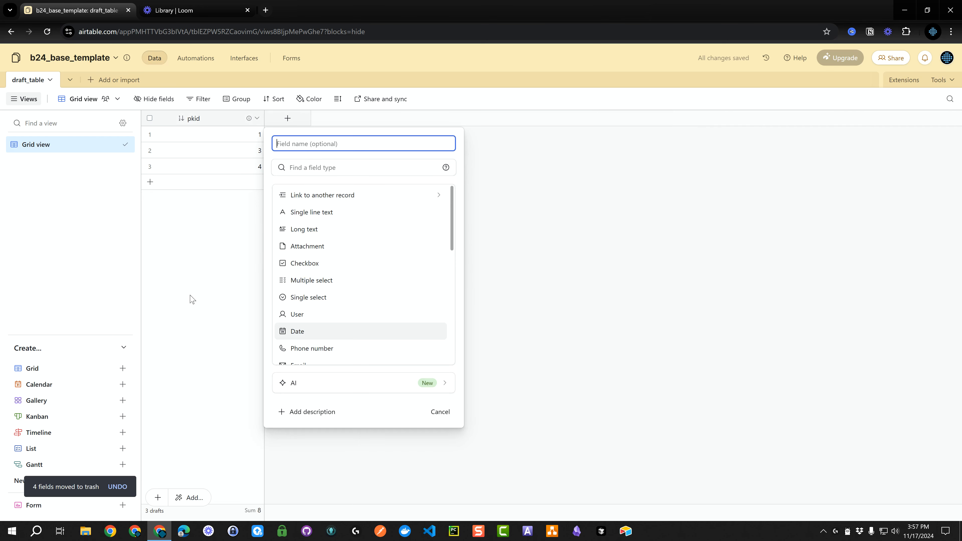
type("title")
left_click(324, 215)
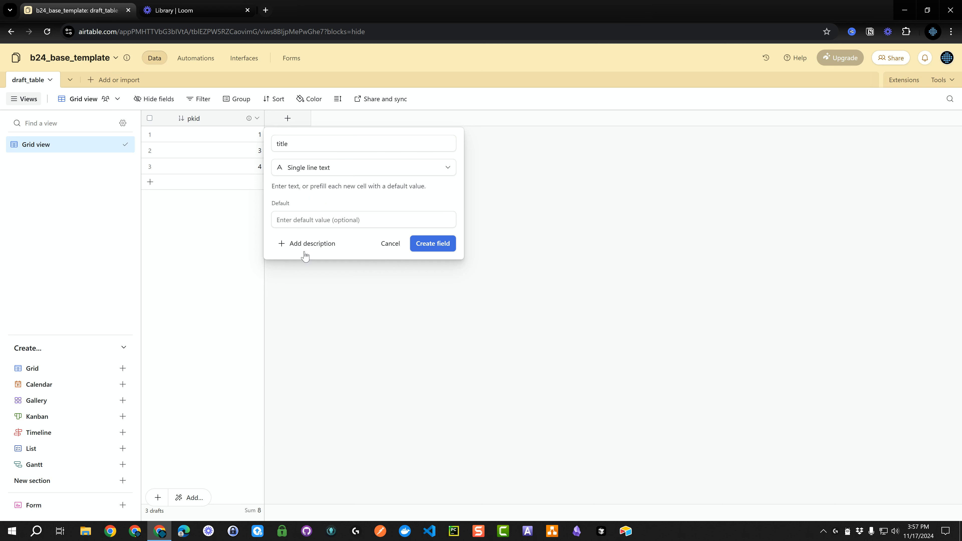
left_click(432, 246)
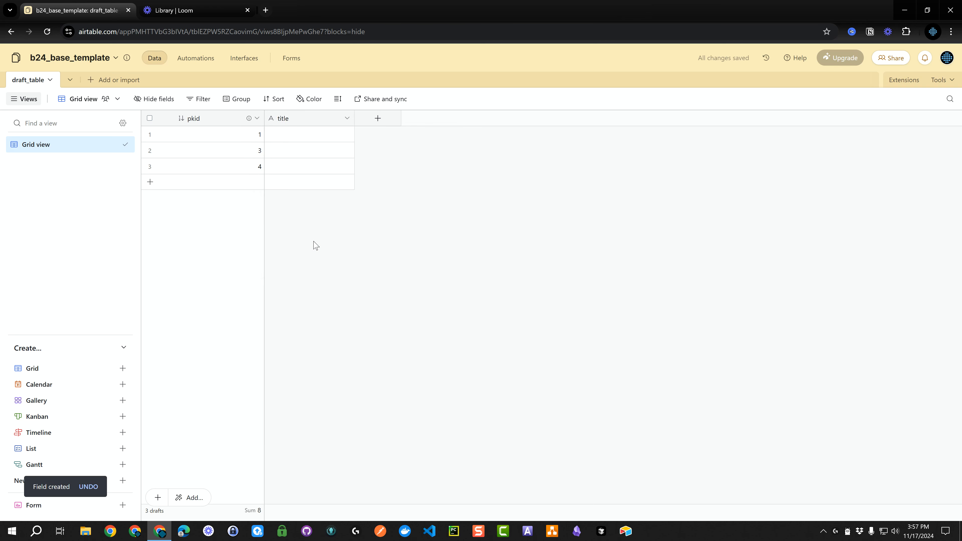
Enter "title" in the first record's title field and fill it down to the other two records
left_click(320, 135)
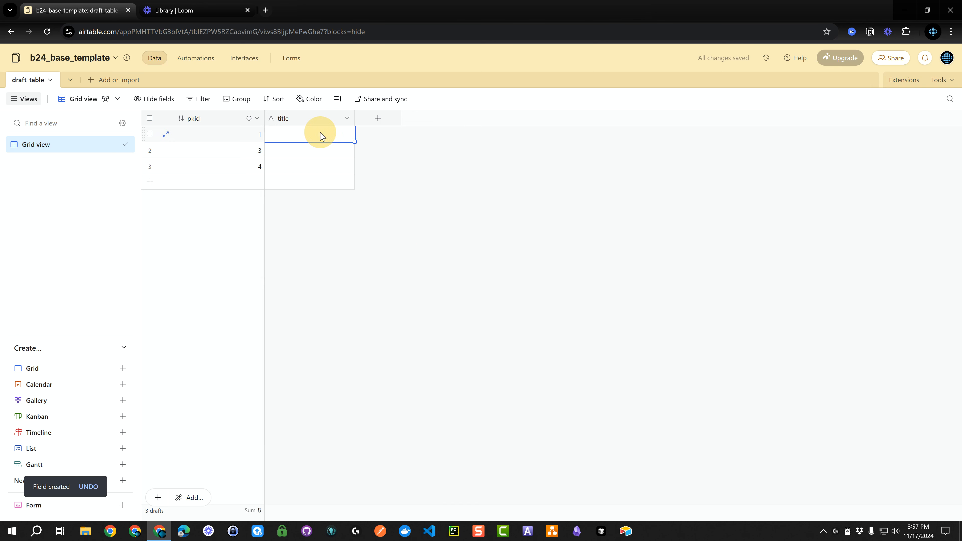
left_click(321, 135)
type("title")
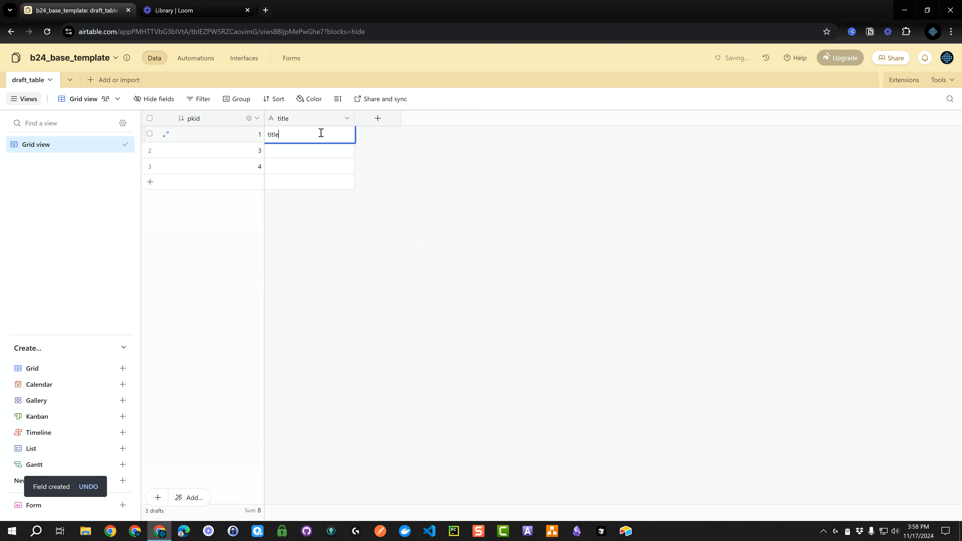
left_click(321, 239)
left_click(321, 136)
left_click_drag(353, 143, 354, 167)
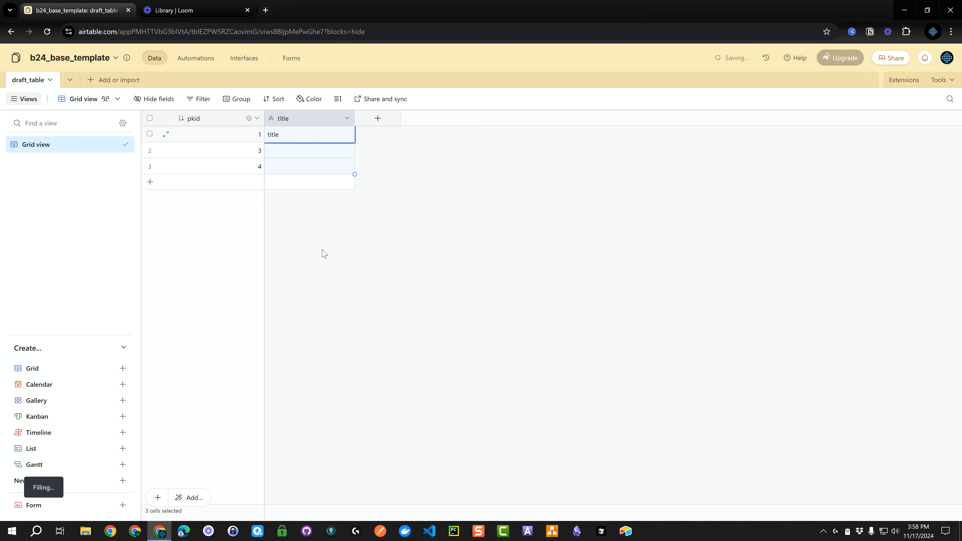
Number the three record titles as "title 1", "title 2" and "title 3"
left_click(288, 133)
type("1")
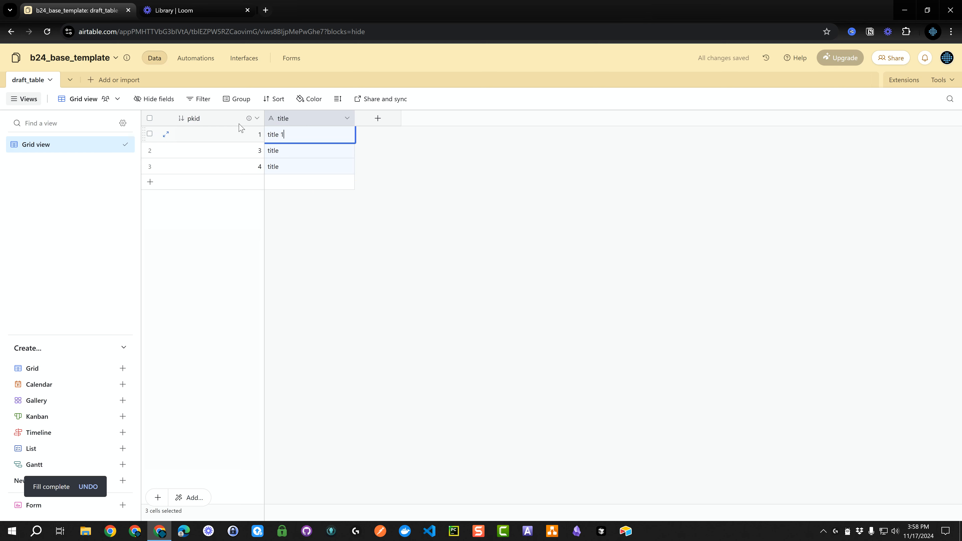
double_click(292, 152)
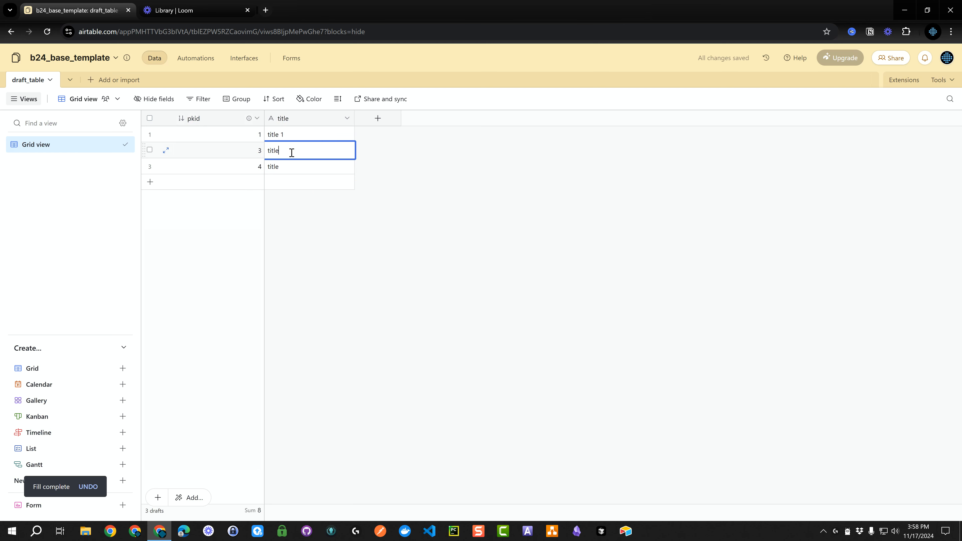
type("2")
double_click(284, 167)
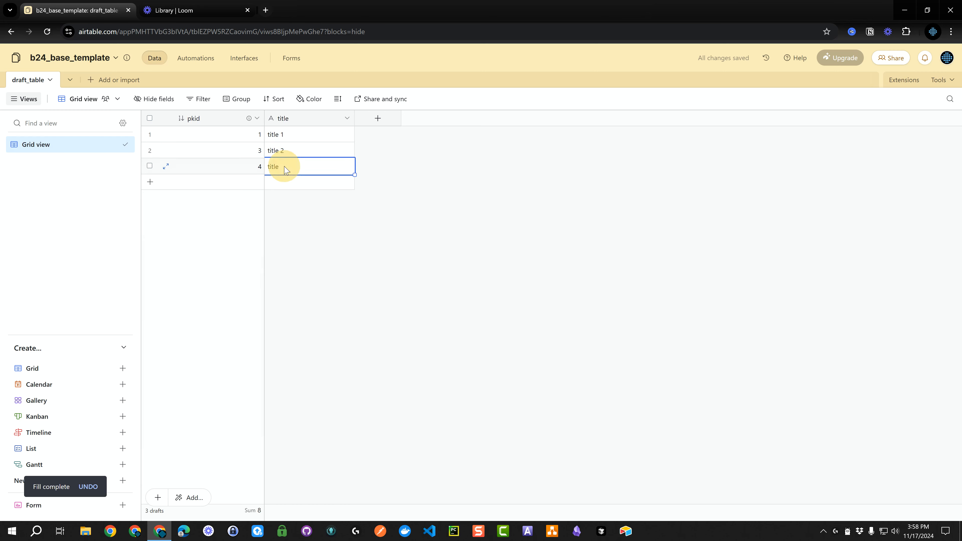
type("3")
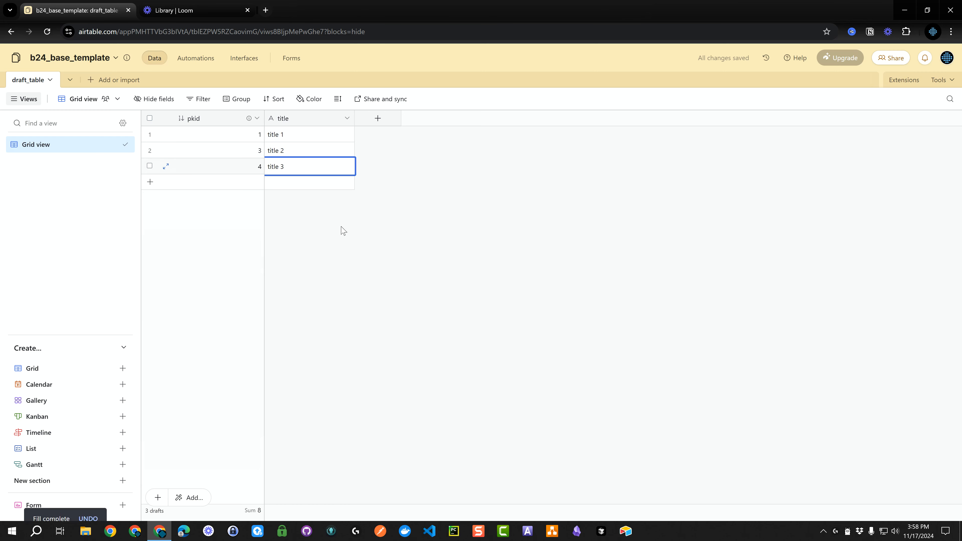
left_click(334, 265)
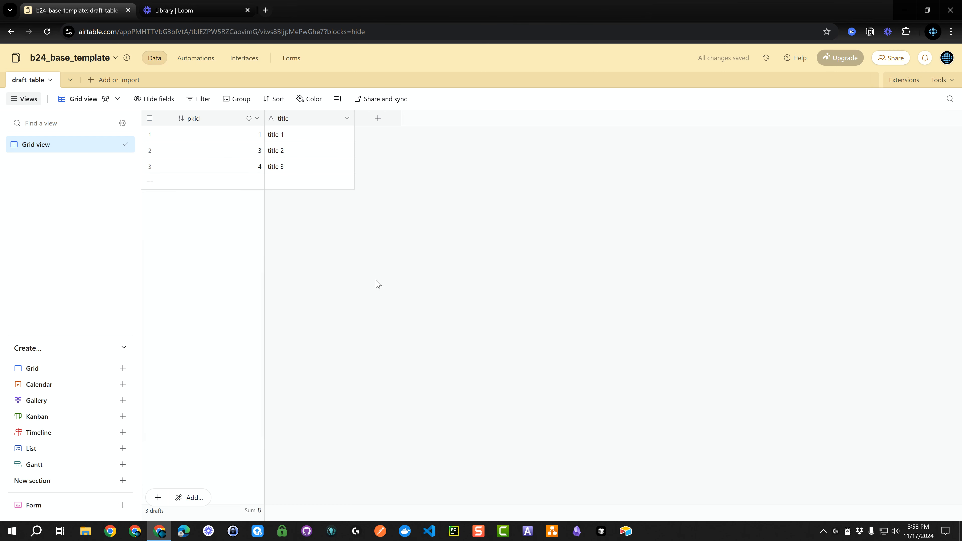
Start a new Single select field named status with a light green option "created"
left_click(378, 118)
type("status")
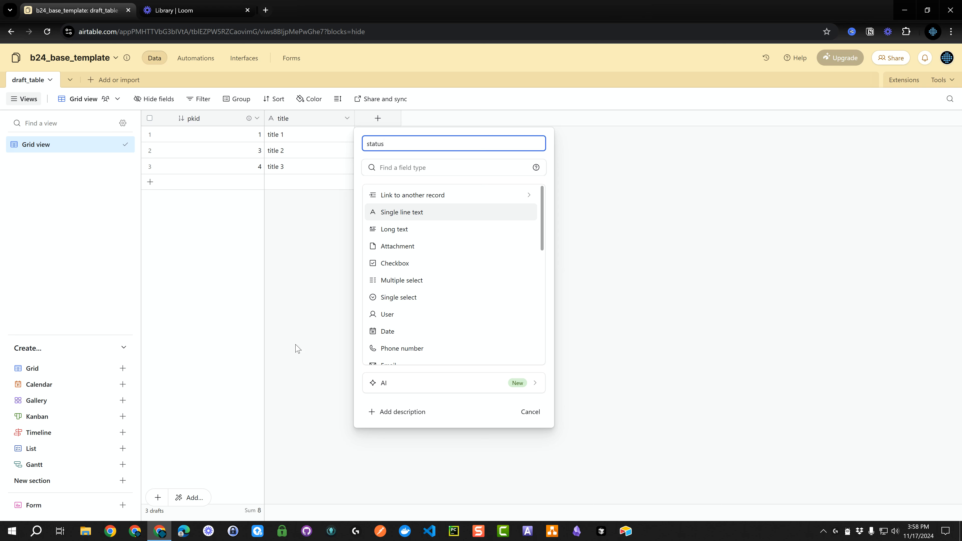
mouse_move(26, 421)
left_click(410, 299)
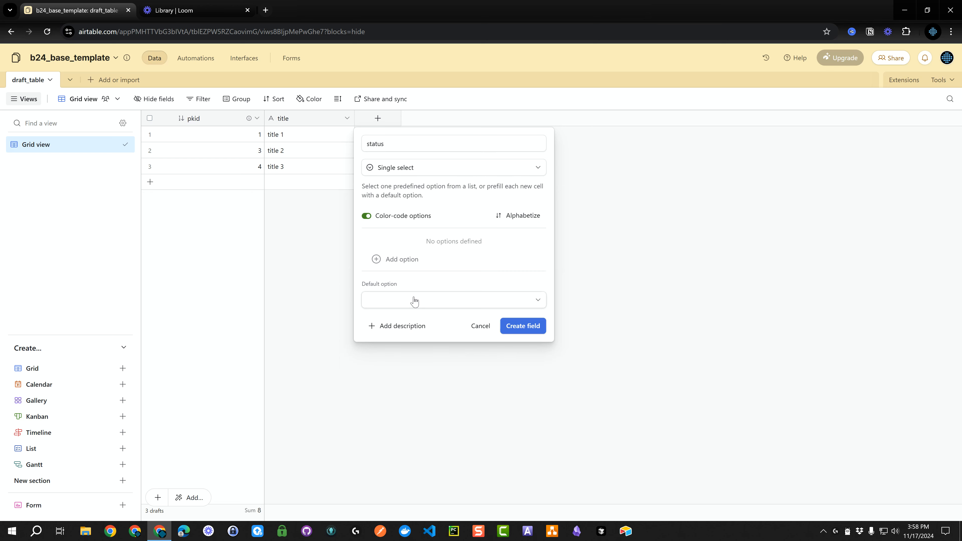
left_click(401, 258)
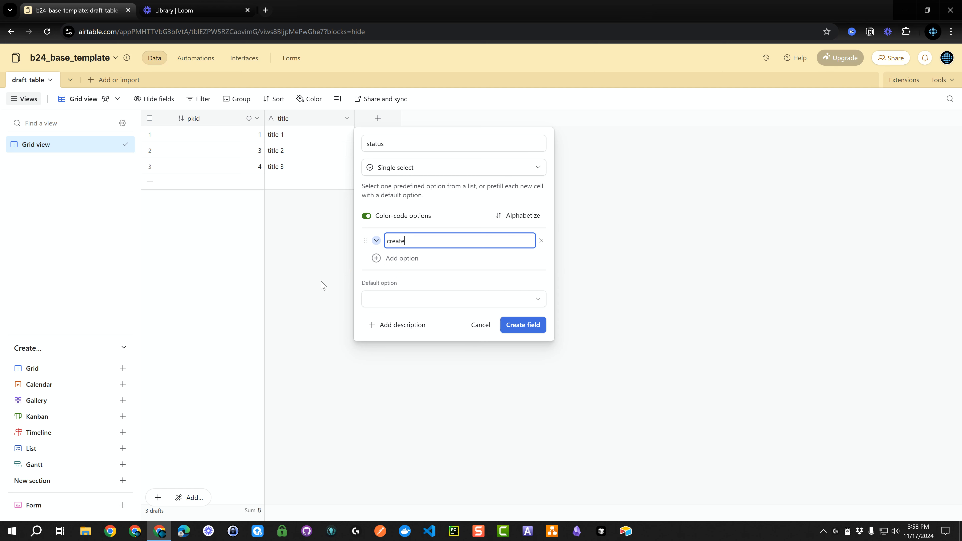
left_click(376, 240)
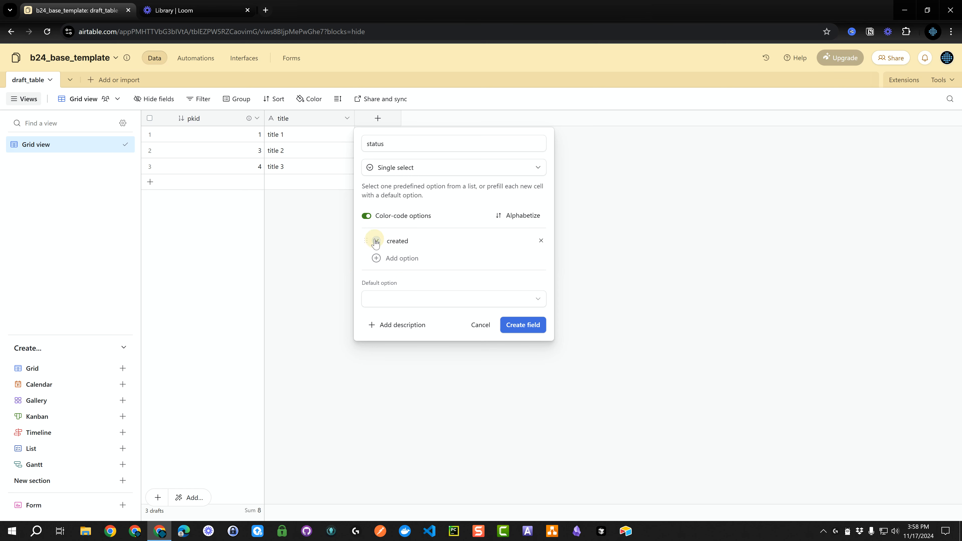
left_click(469, 253)
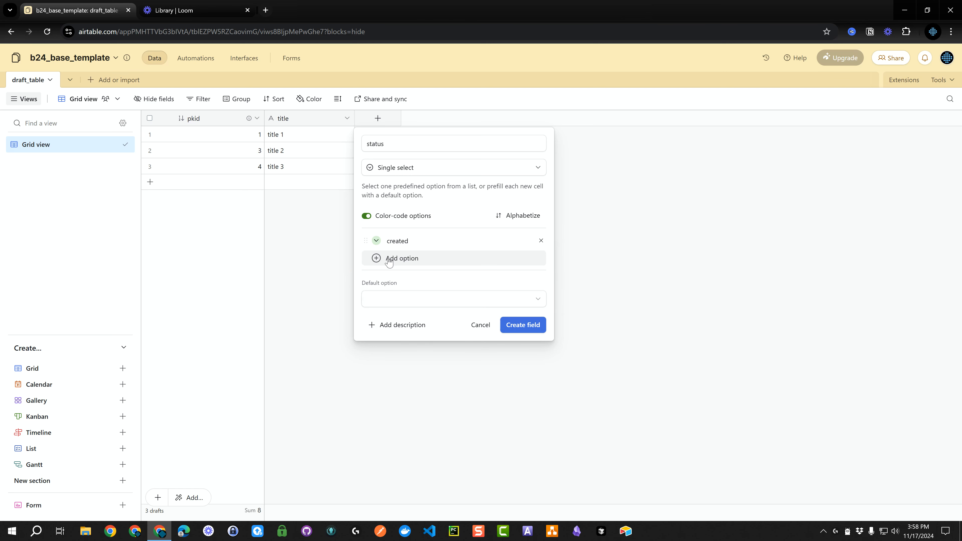
Add a light yellow option "inactive" and an orange option "deleted" to the status field
left_click(379, 259)
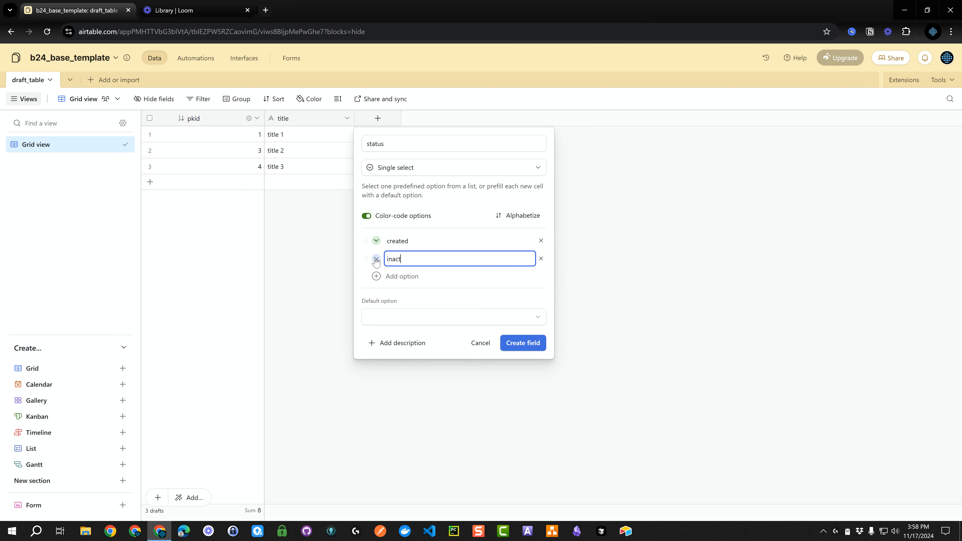
left_click(376, 259)
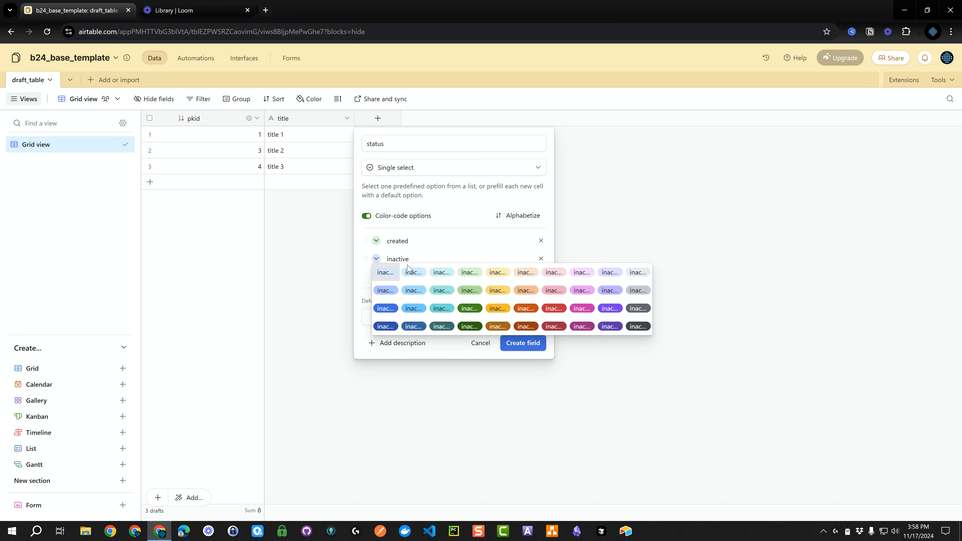
left_click(508, 275)
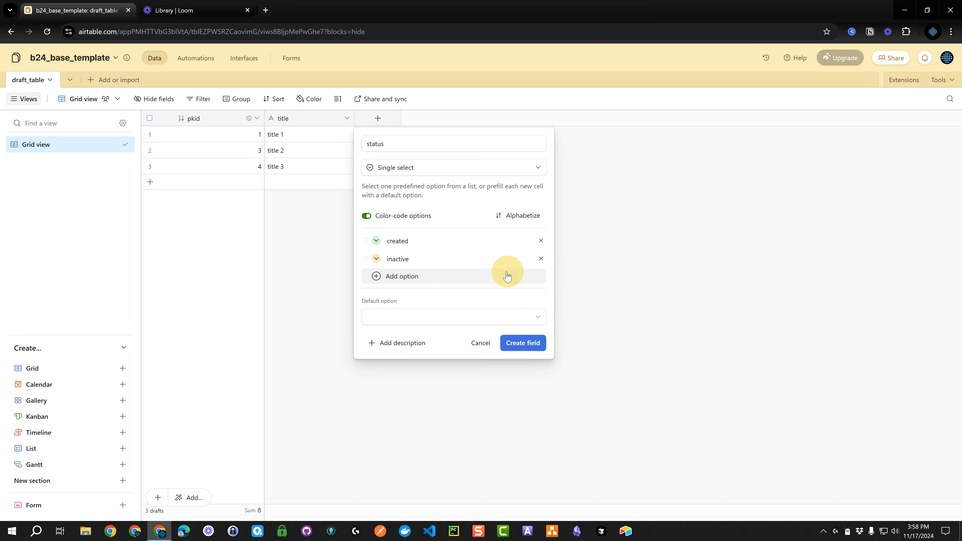
left_click(376, 275)
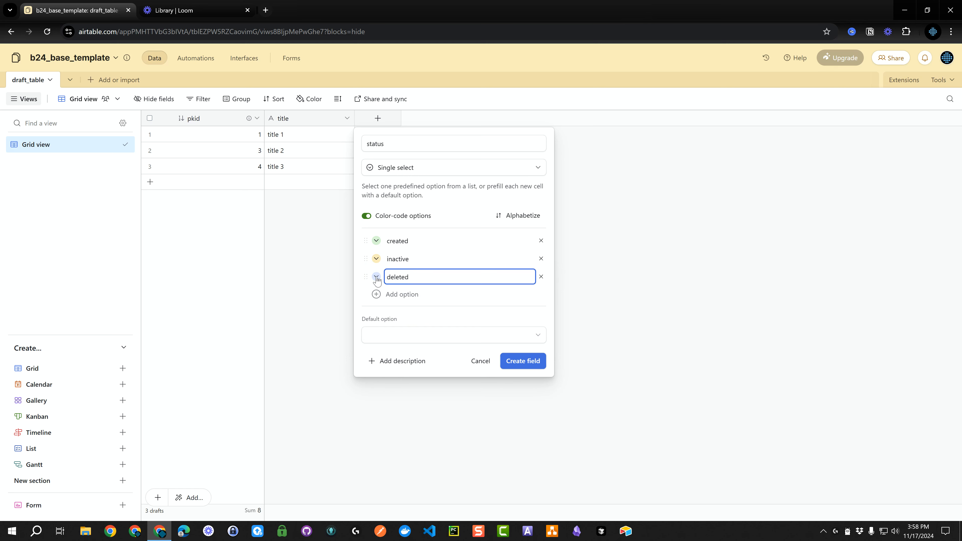
left_click(376, 278)
left_click(525, 308)
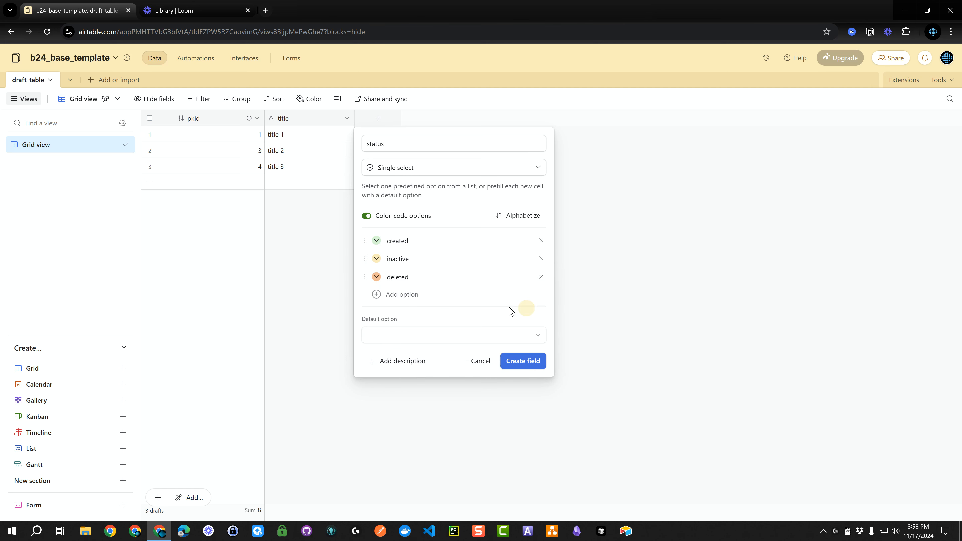
Set the status field's default option to "created" and create the field
left_click(400, 336)
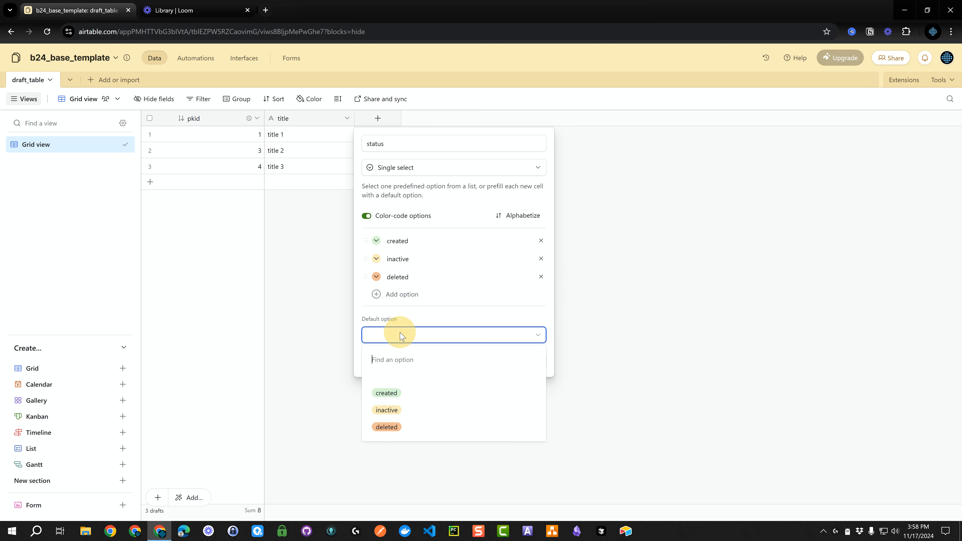
left_click(387, 393)
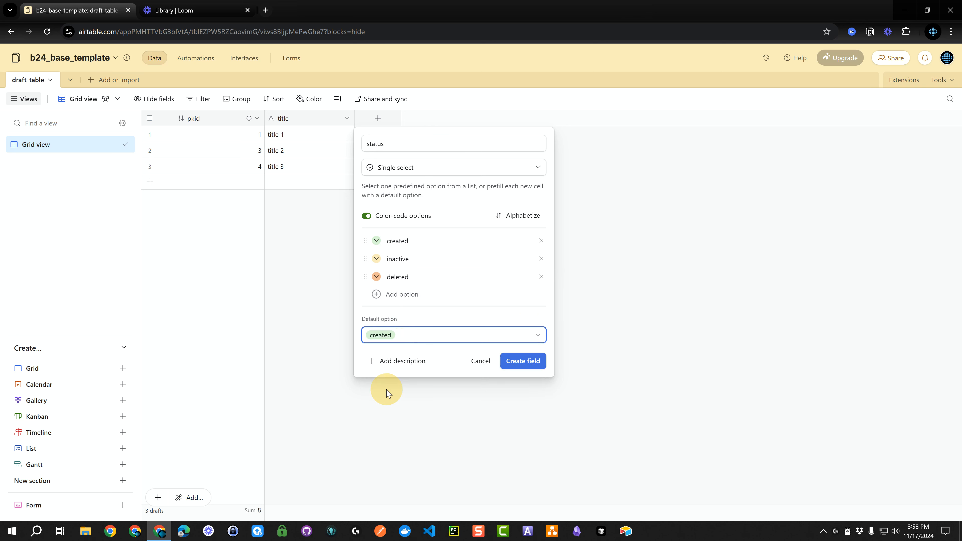
left_click(524, 365)
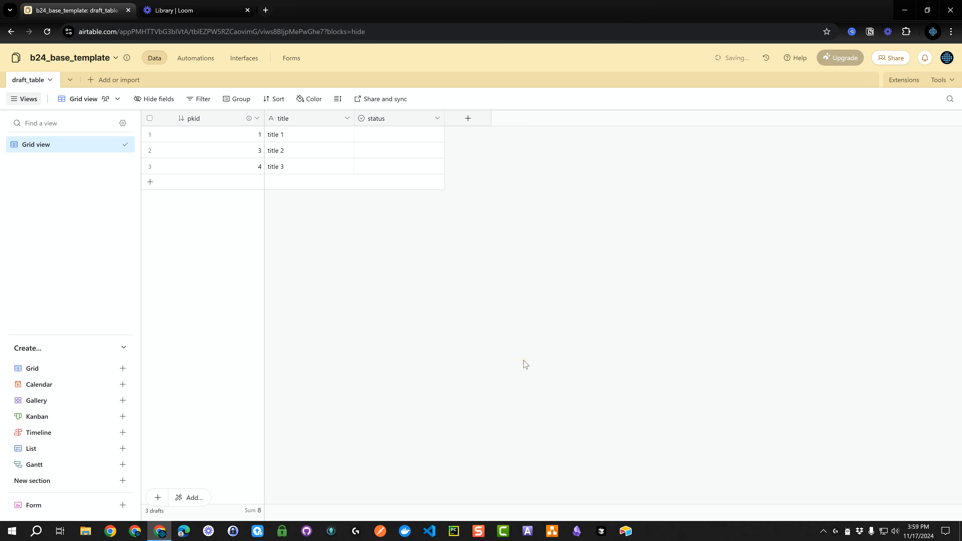
Add a fourth record to draft_table with the title "title 4"
left_click(275, 187)
left_click(274, 184)
left_click(275, 183)
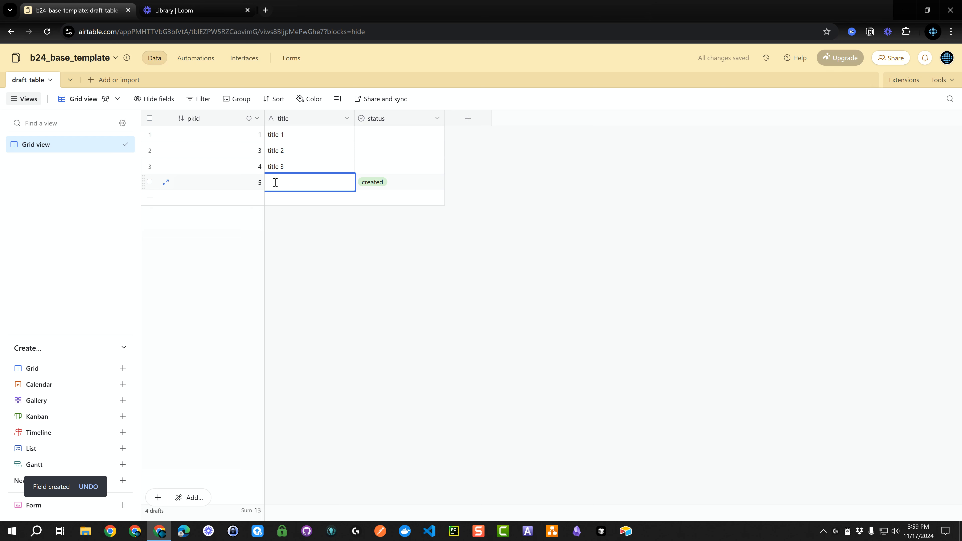
type("title 4")
left_click(337, 230)
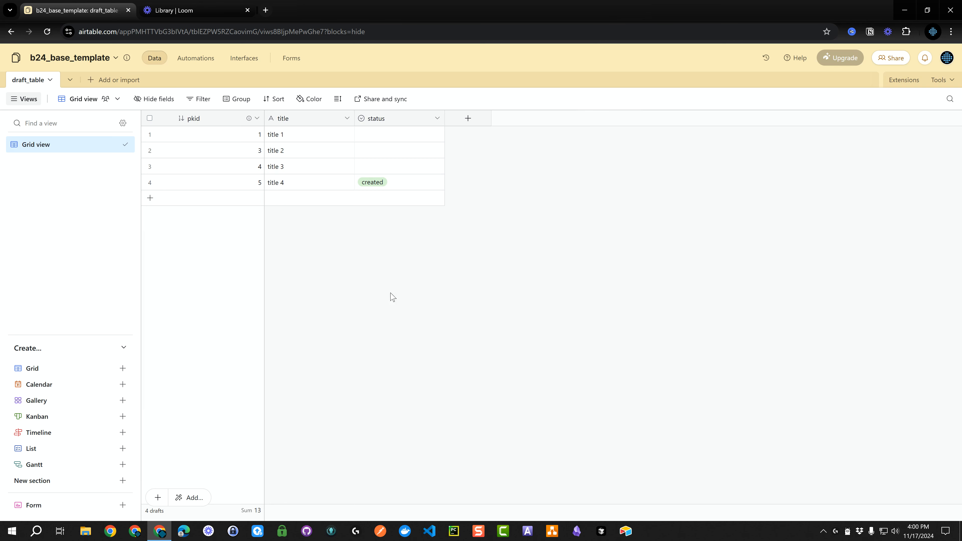
Add a Formula field named uuid with the formula RECORD_ID()
left_click(468, 120)
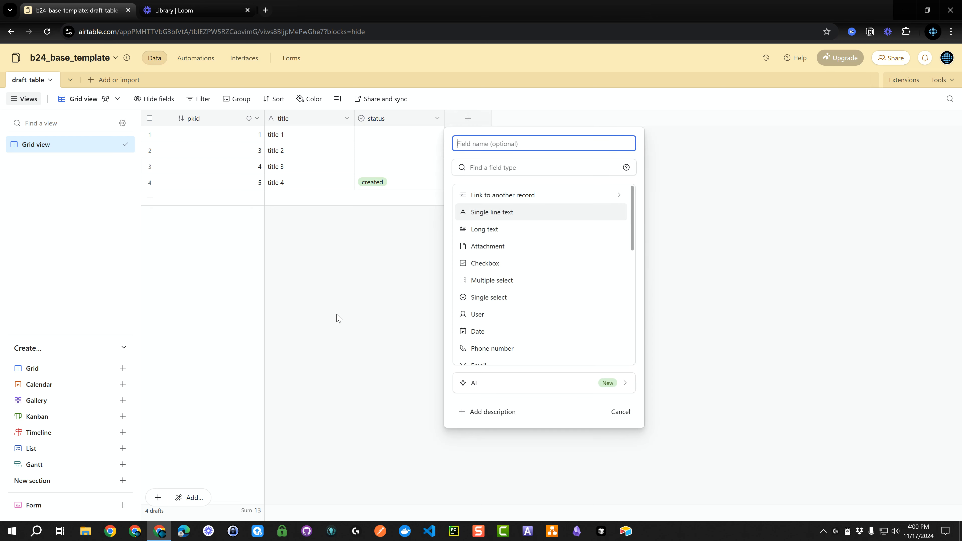
type("uuid")
left_click_drag(632, 245, 647, 309)
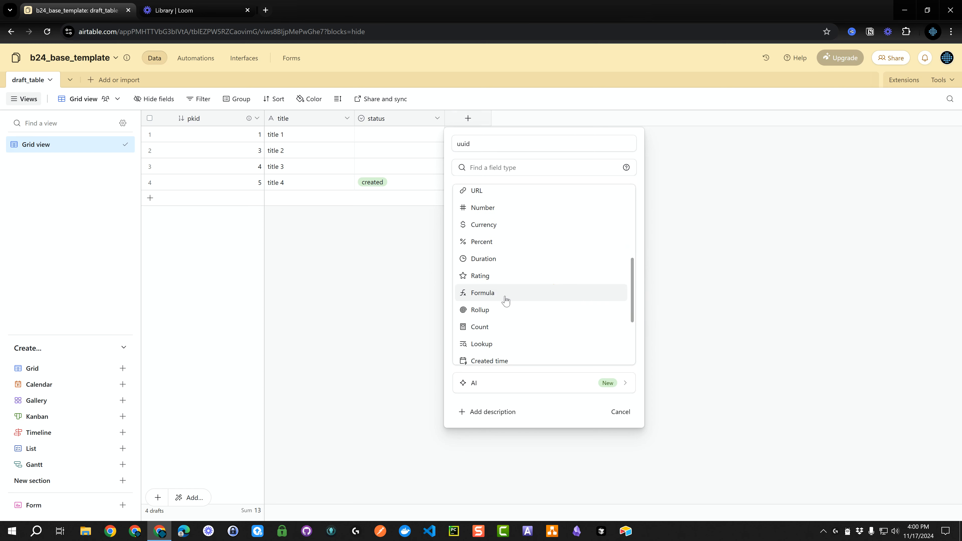
left_click(494, 293)
left_click(467, 221)
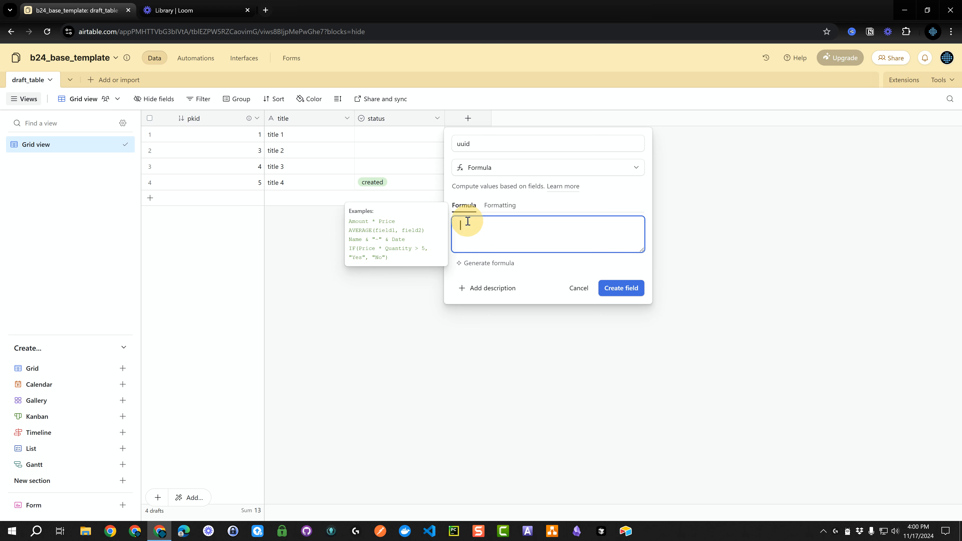
type("RECO")
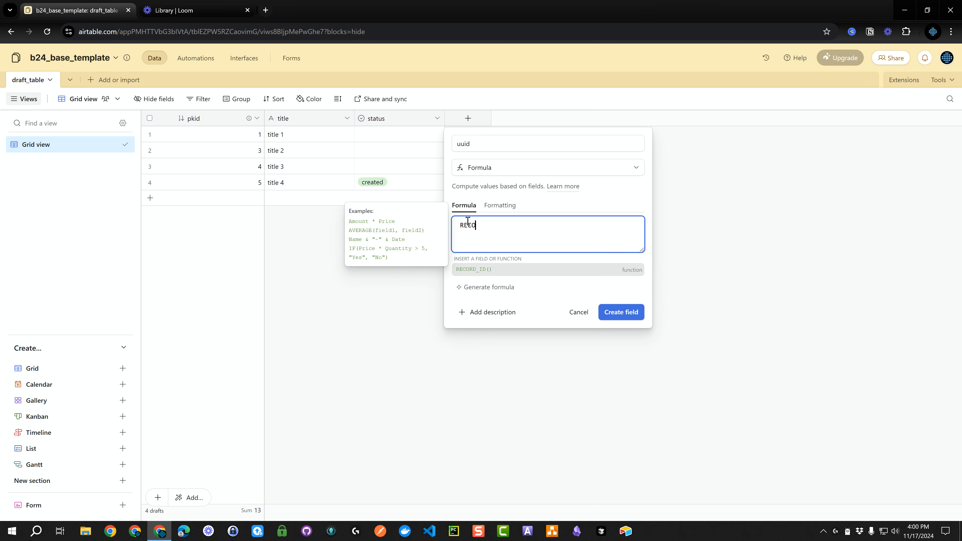
type("RD_ID()")
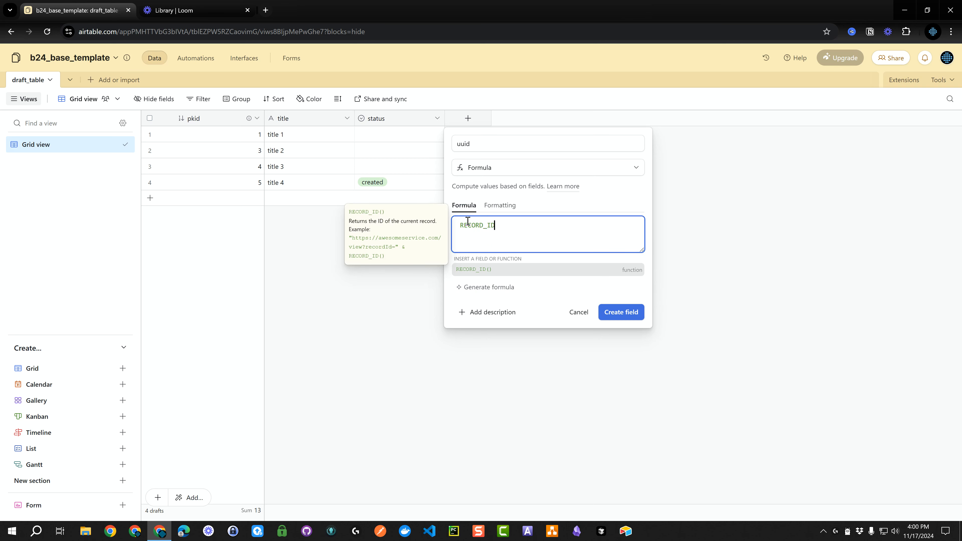
left_click(616, 311)
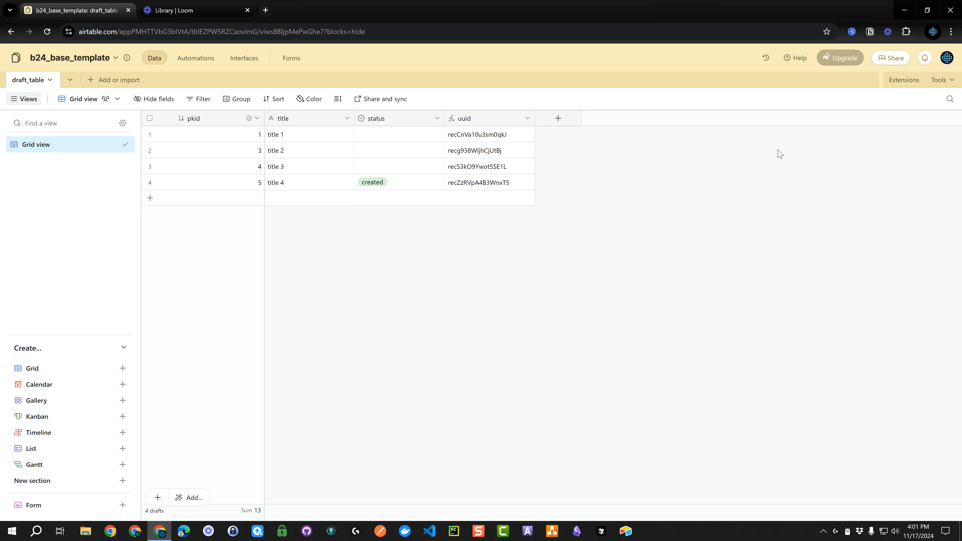
Open the base's API documentation and examine the base ID and the draft_table ID section
left_click(797, 59)
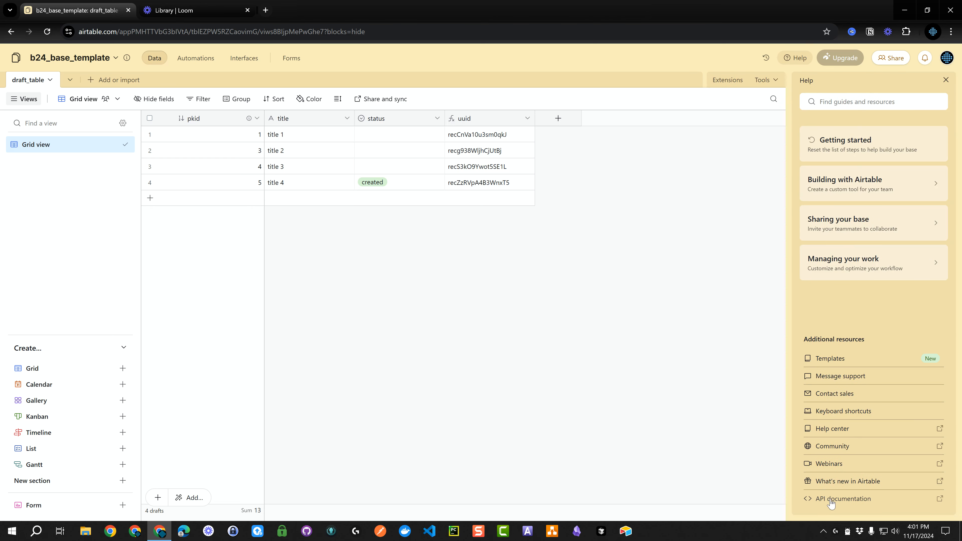
left_click(831, 500)
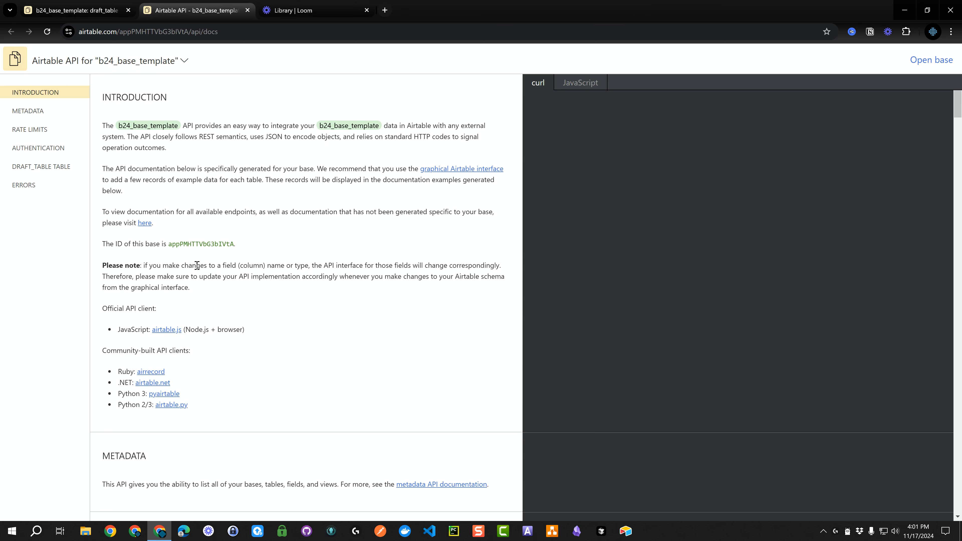
scroll(174, 257, "down", 1)
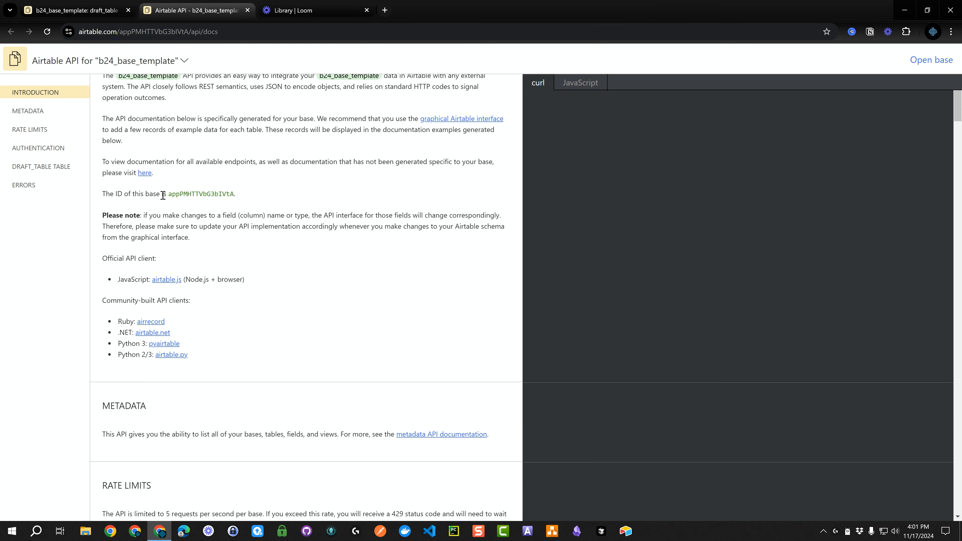
left_click_drag(233, 193, 169, 195)
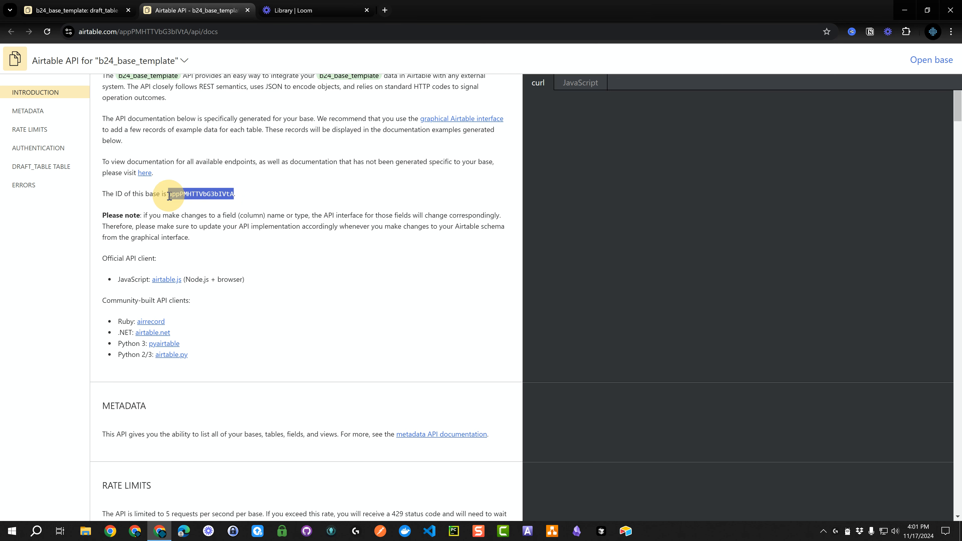
left_click(333, 320)
scroll(335, 324, "down", 9)
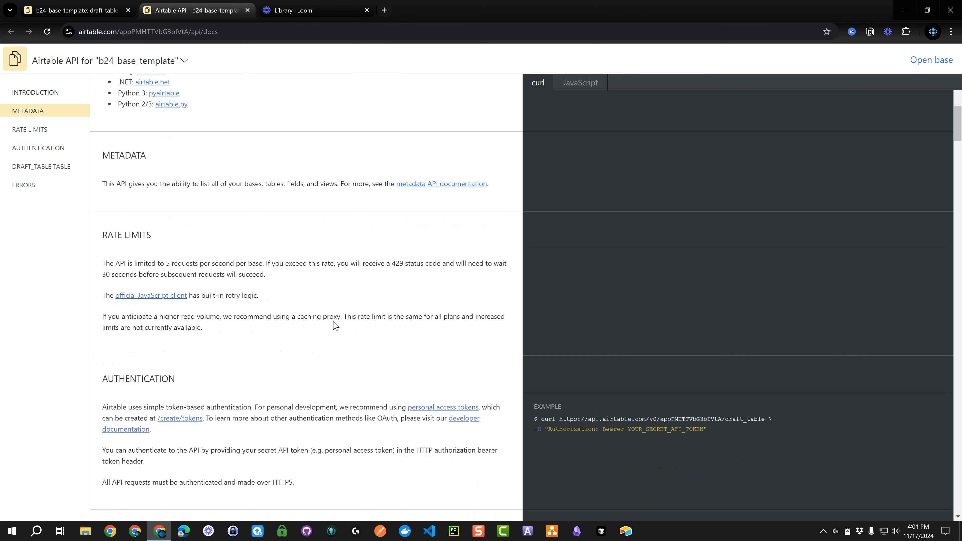
scroll(335, 326, "down", 1)
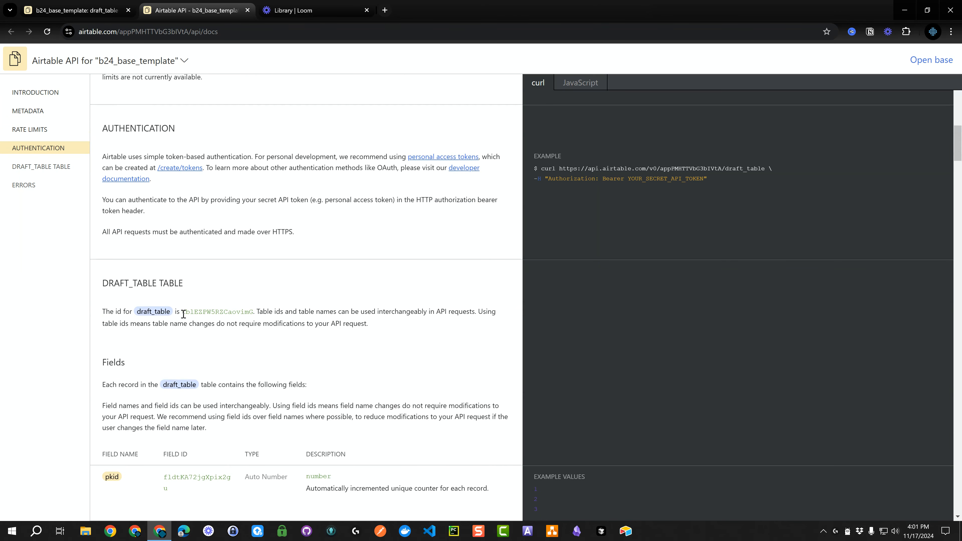
Examine the draft_table field list in the API documentation, then close the documentation and the help pane
scroll(292, 380, "down", 4)
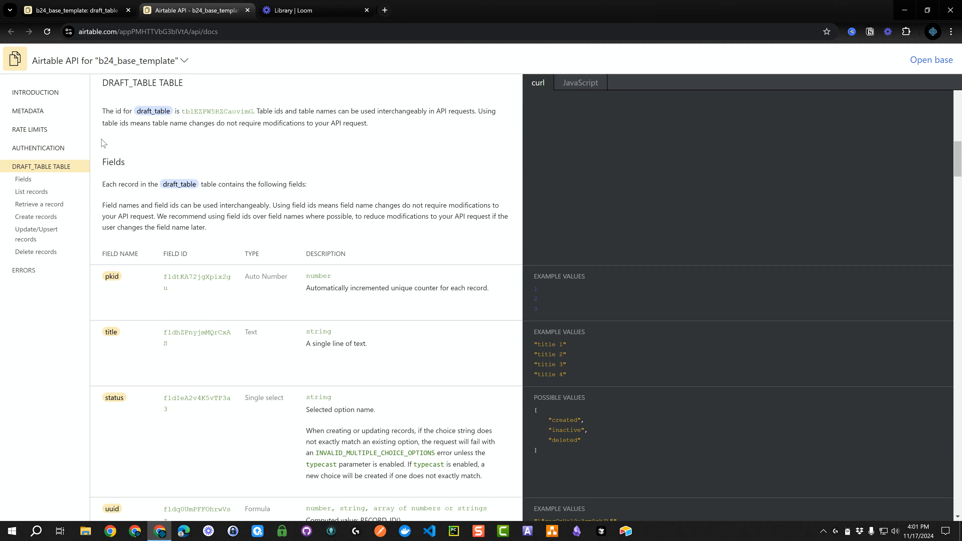
left_click(247, 10)
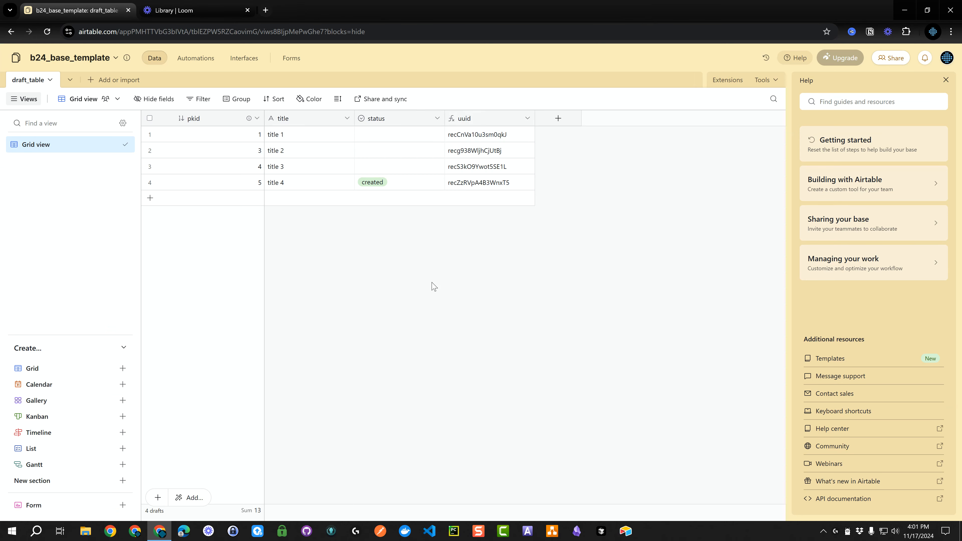
left_click(945, 80)
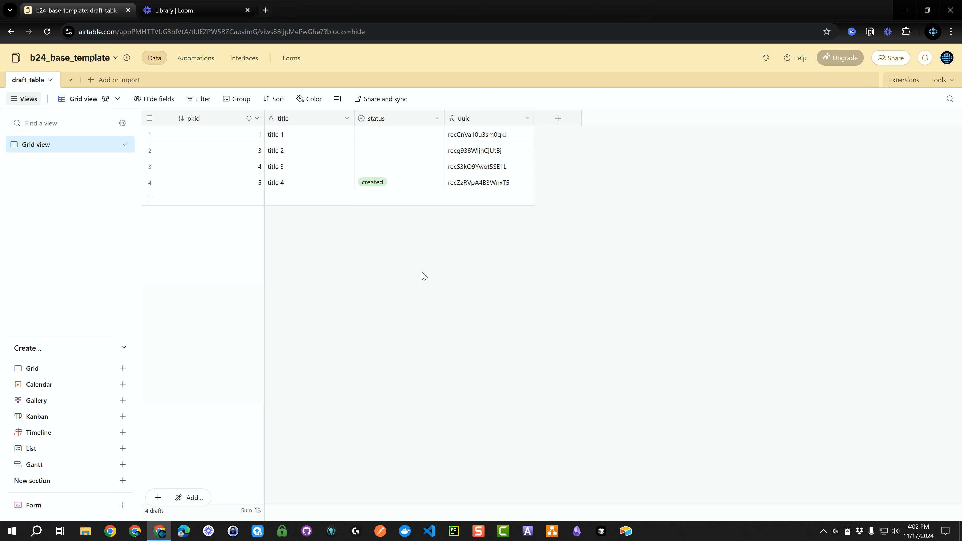
Add a Created time field named reated_at to draft_table, using the ISO date format
left_click(558, 119)
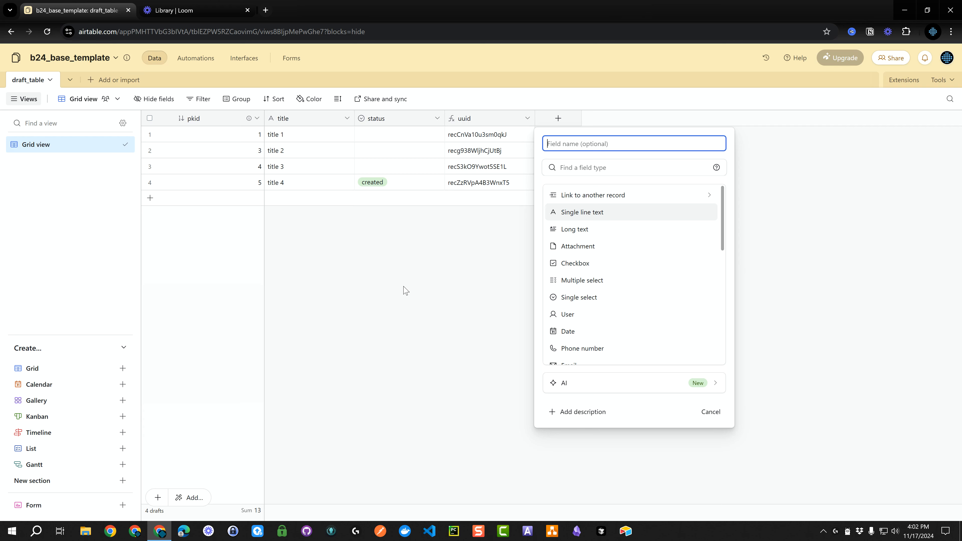
type("reated_at")
left_click_drag(723, 234, 735, 348)
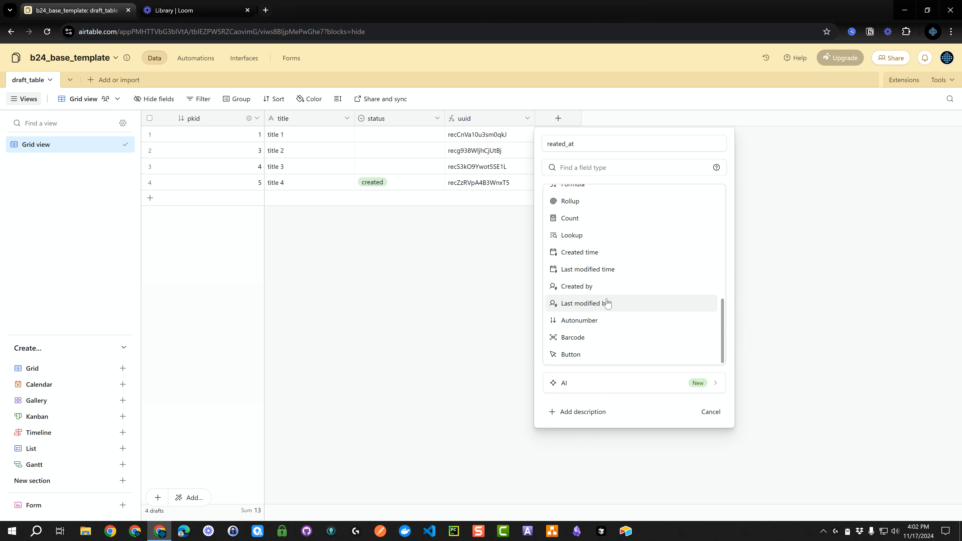
left_click(571, 252)
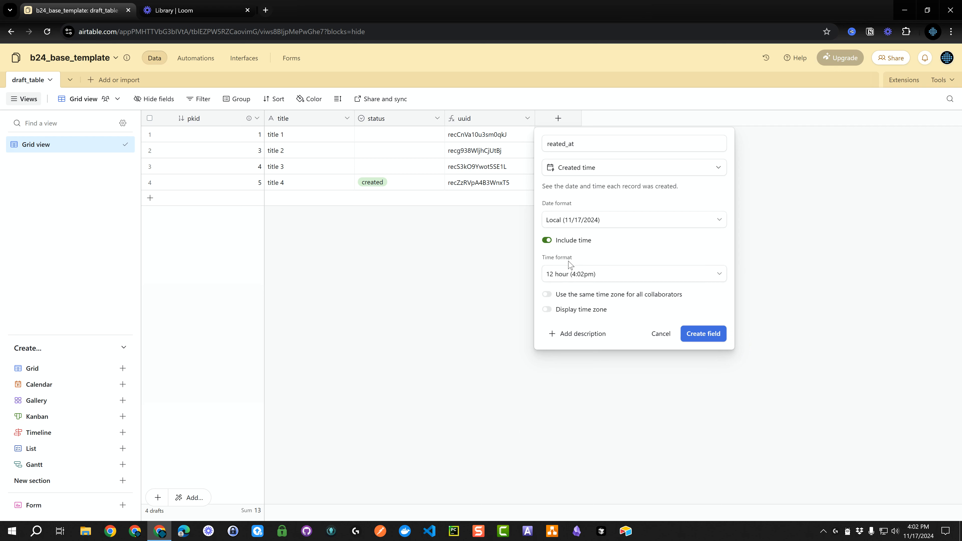
left_click(564, 219)
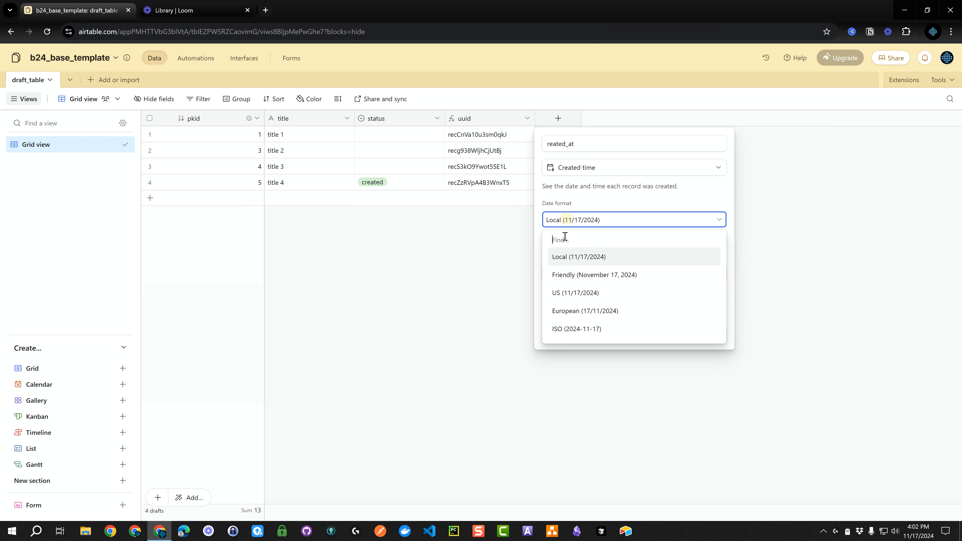
left_click(575, 329)
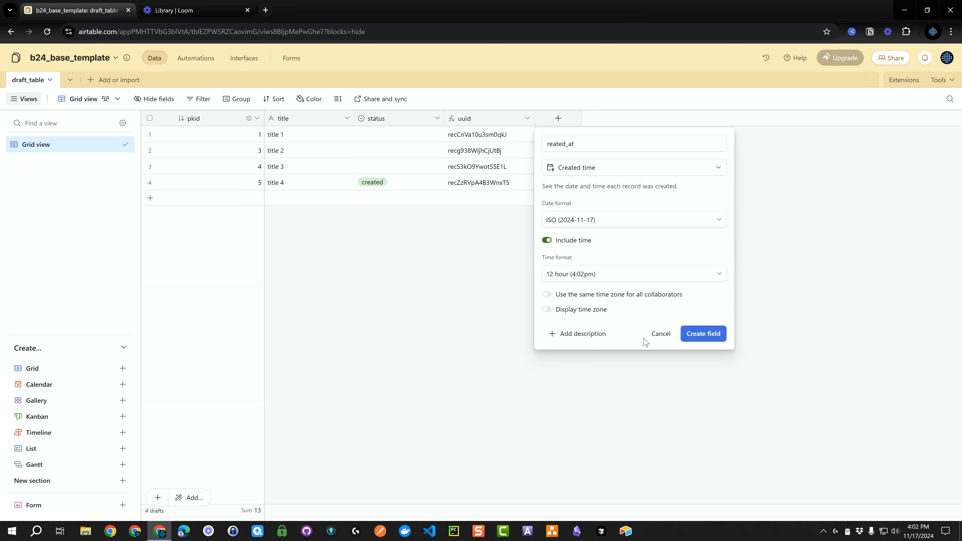
left_click(701, 337)
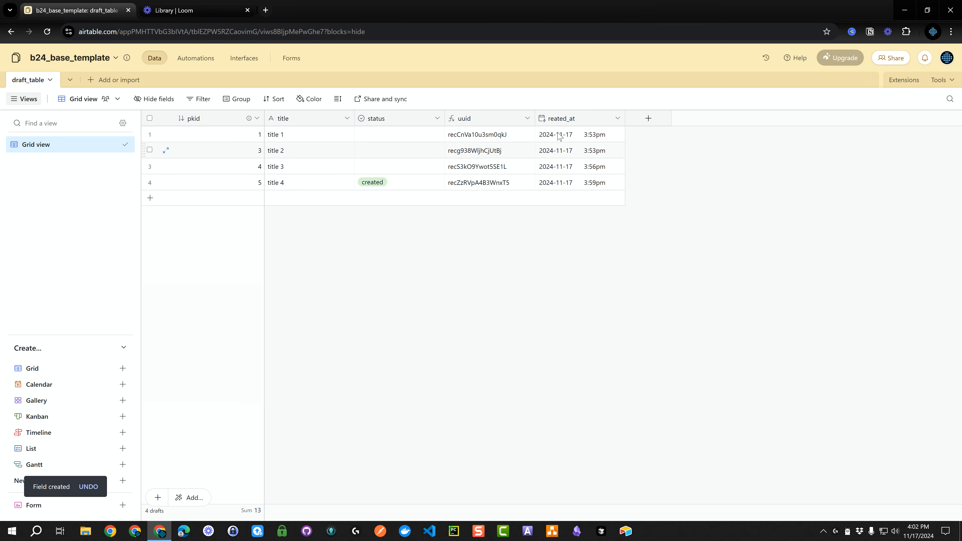
Correct the name of the Created time field to created_at and save it
left_click(559, 118)
double_click(559, 118)
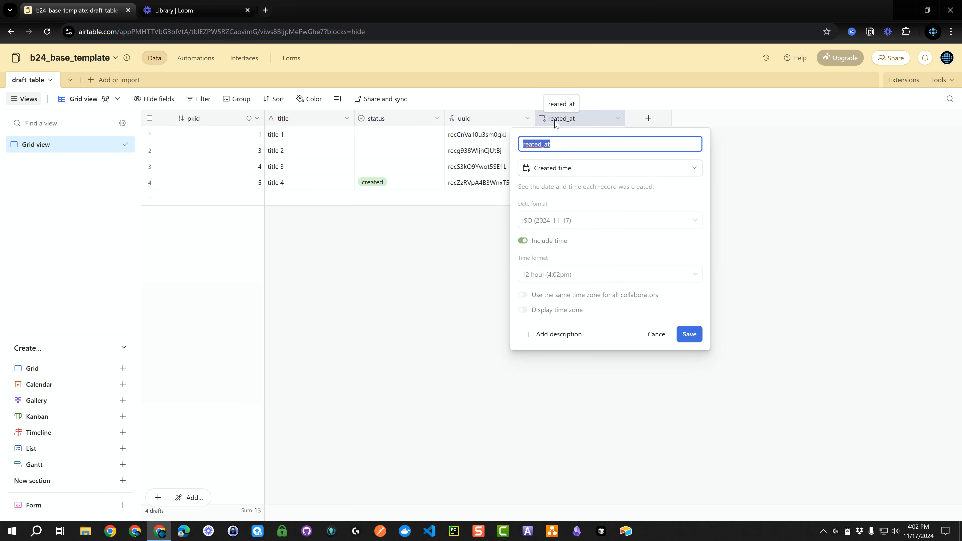
left_click(521, 145)
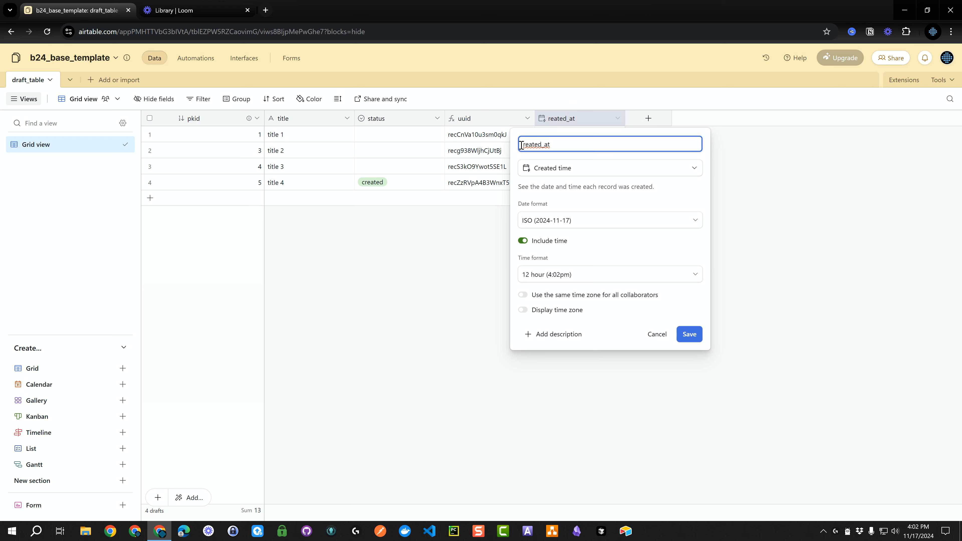
type("c")
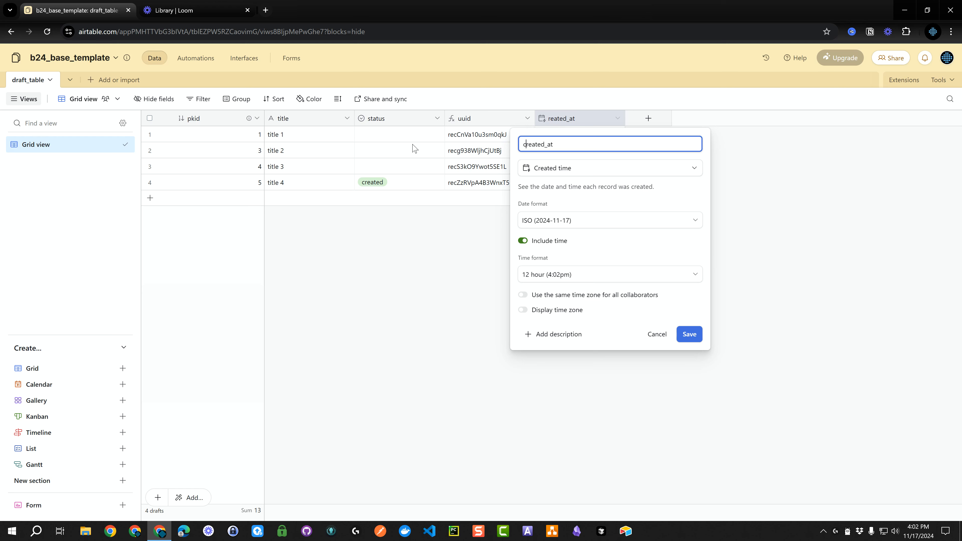
left_click(692, 335)
Add a Last modified time field named updated_at to draft_table with its default settings
left_click(648, 118)
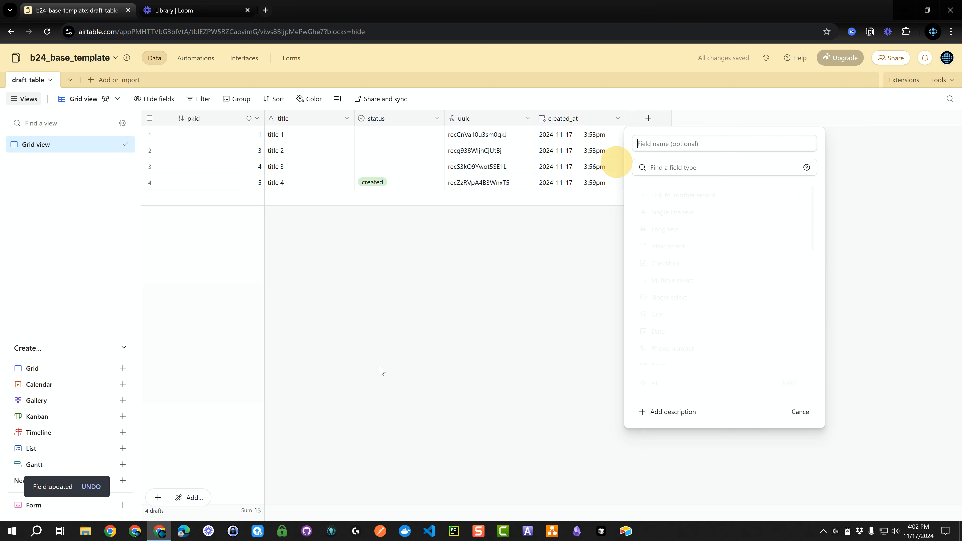
type("upda")
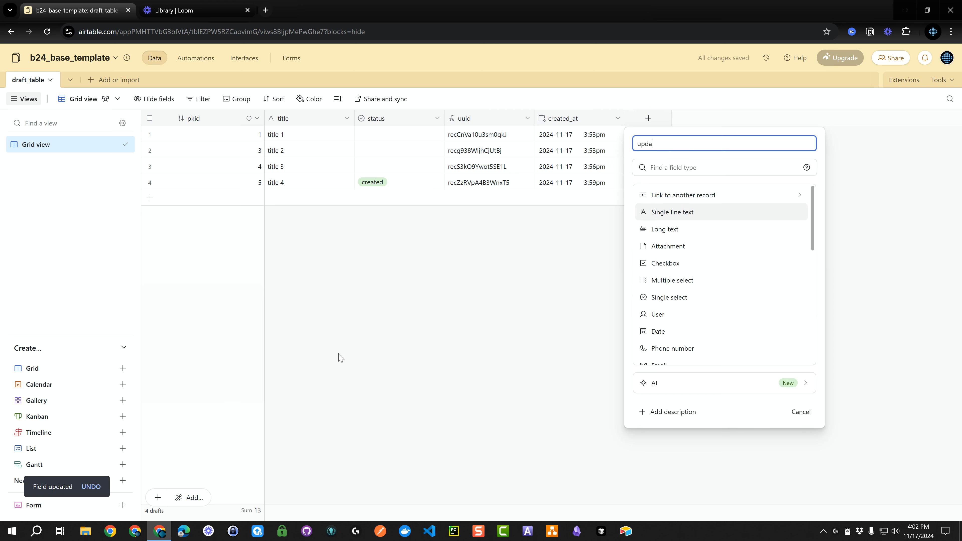
type("ted_at")
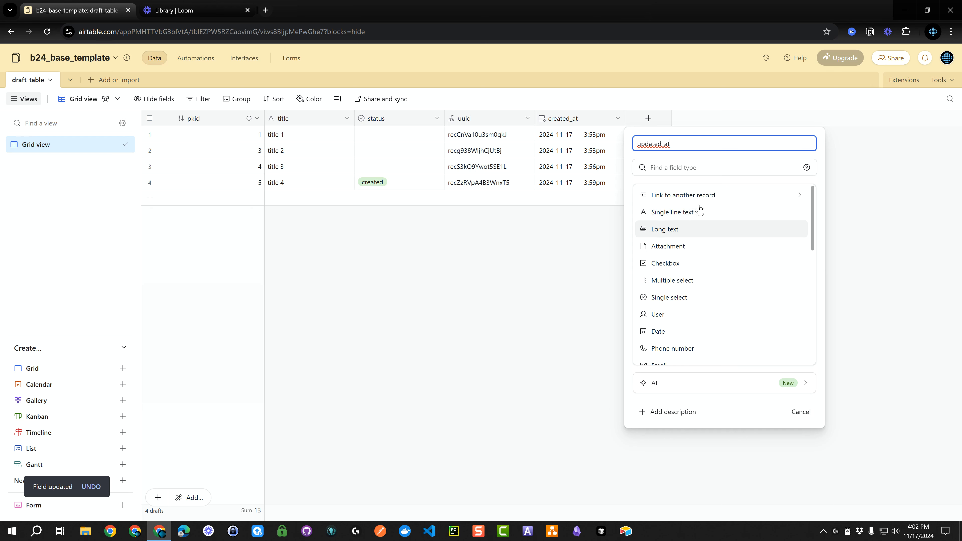
left_click_drag(812, 244, 812, 362)
left_click(676, 268)
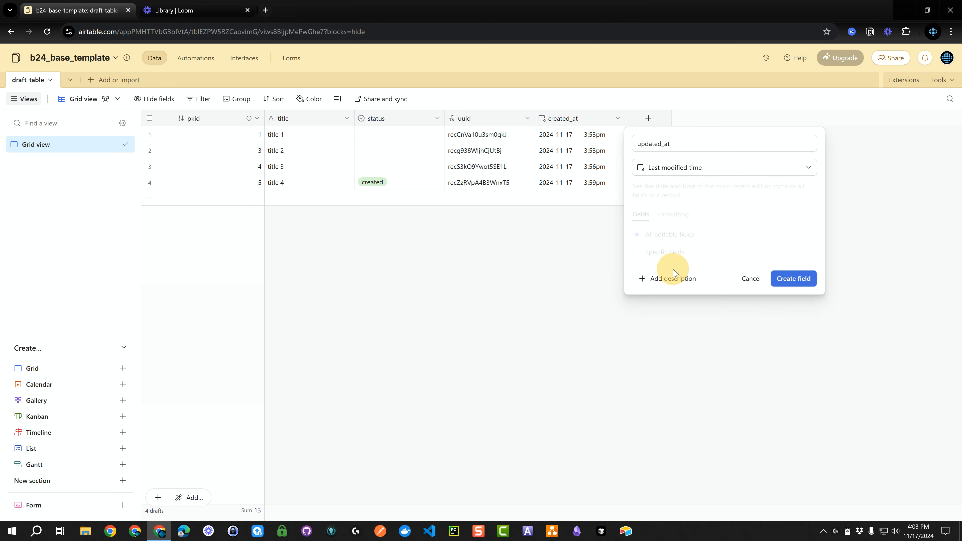
left_click(787, 280)
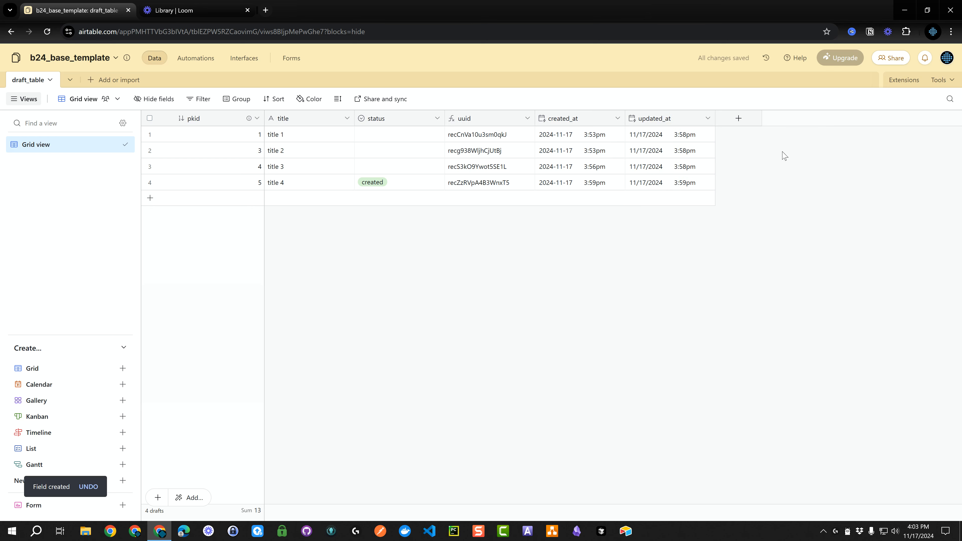
Add a Created by field named created_by to draft_table
left_click(738, 118)
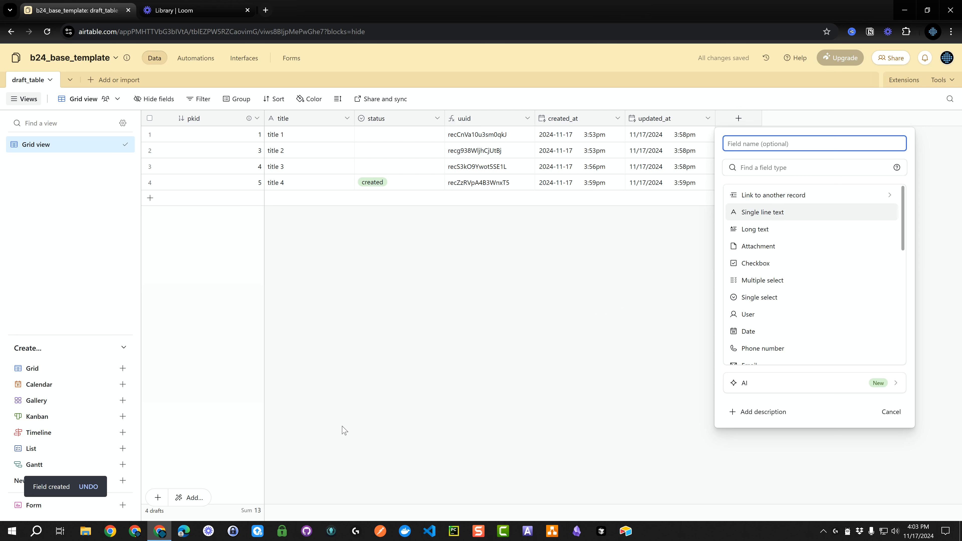
type("created_by")
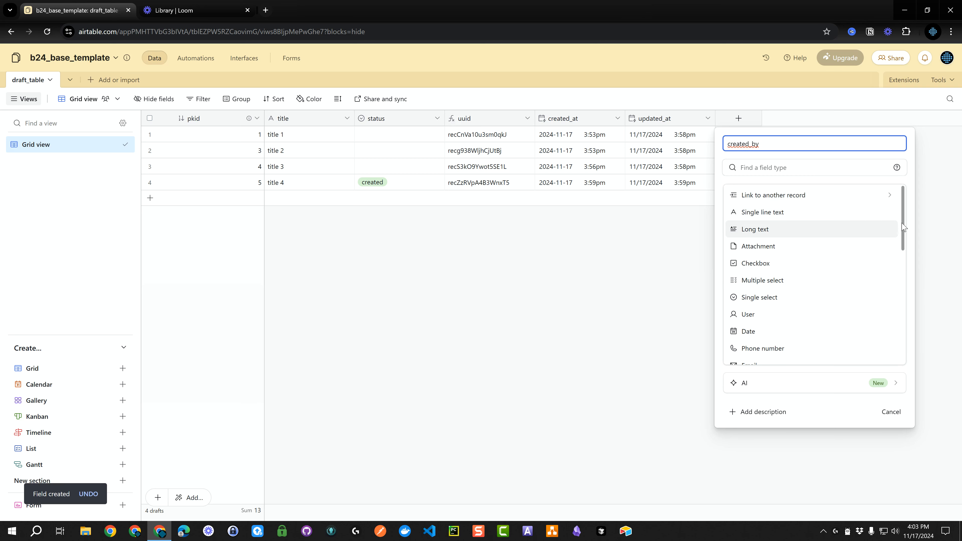
left_click_drag(905, 228, 907, 337)
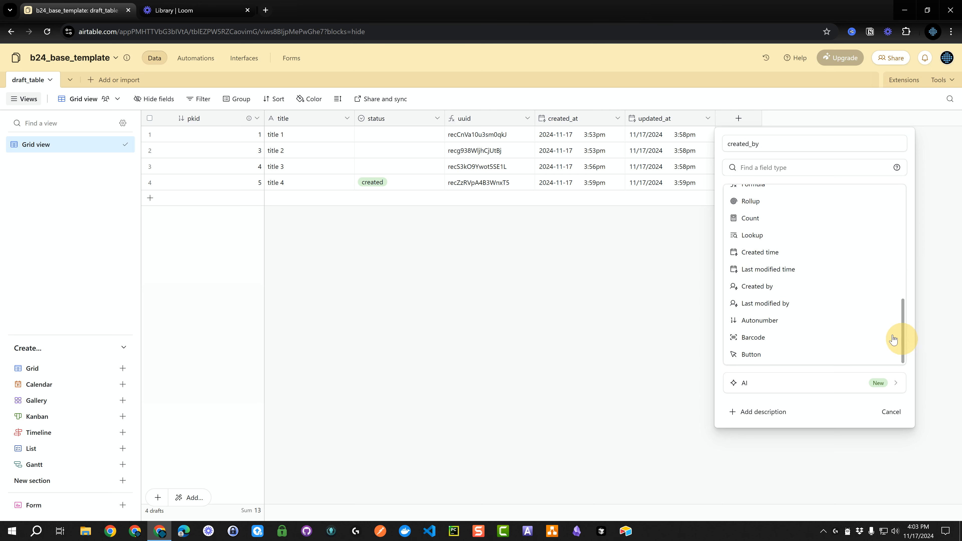
left_click(770, 286)
left_click(884, 211)
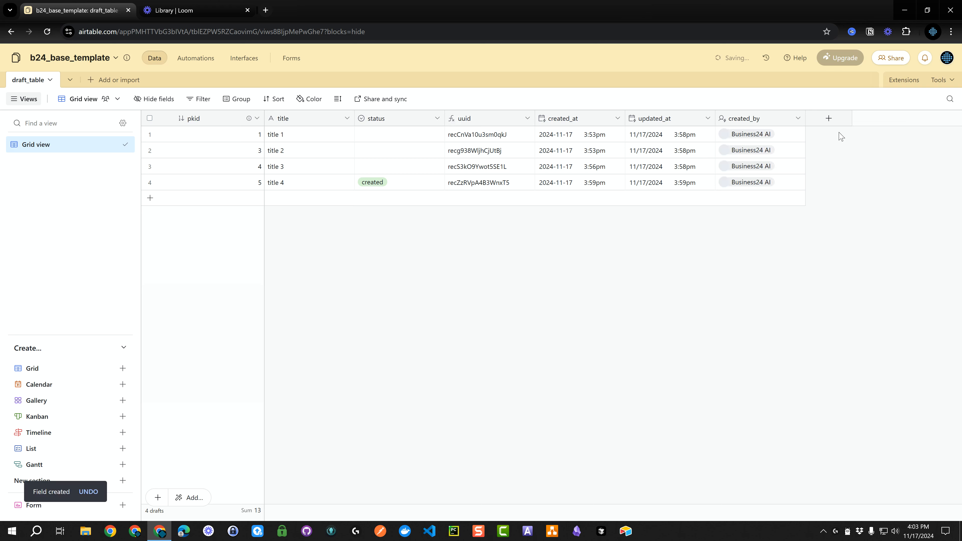
Add a Last modified by field named updated_by to draft_table, covering all editable fields
left_click(829, 119)
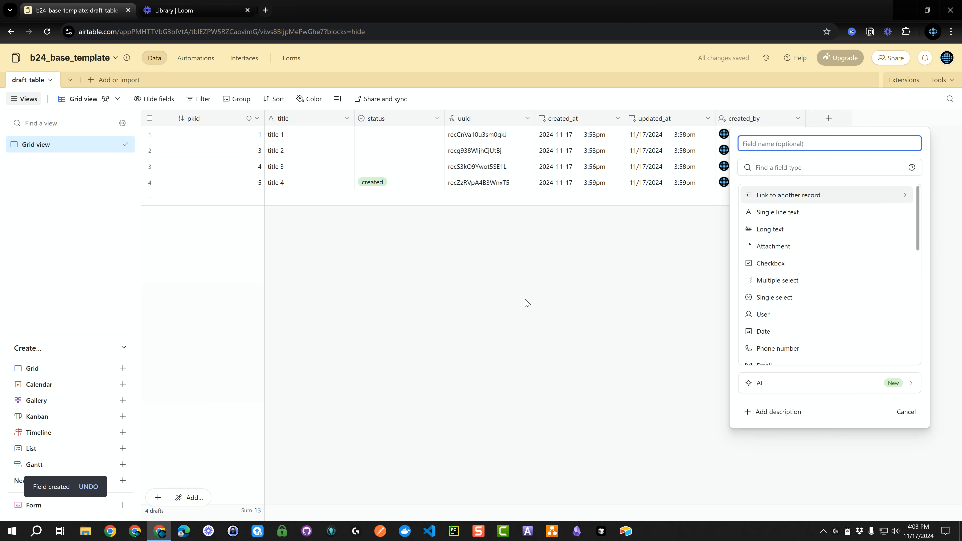
type("updated_by")
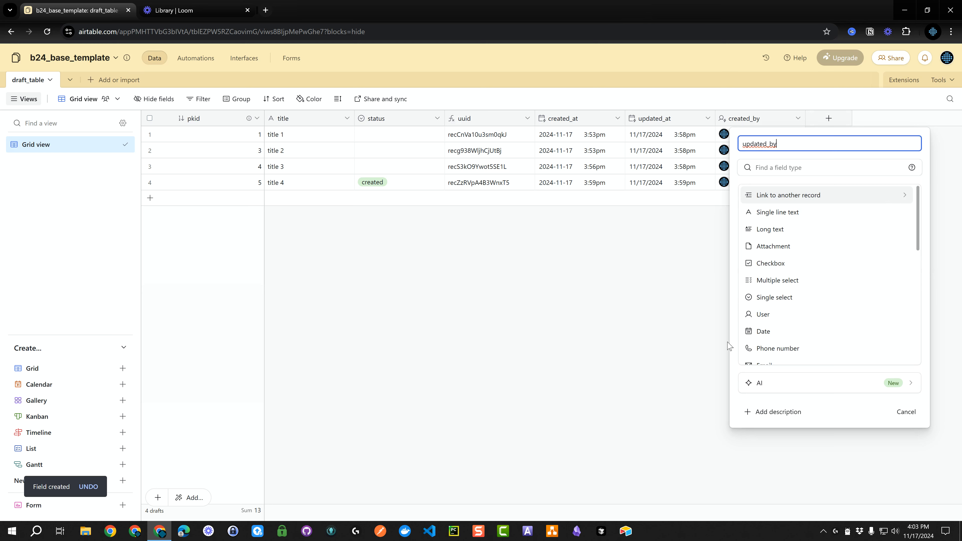
left_click_drag(920, 237, 929, 355)
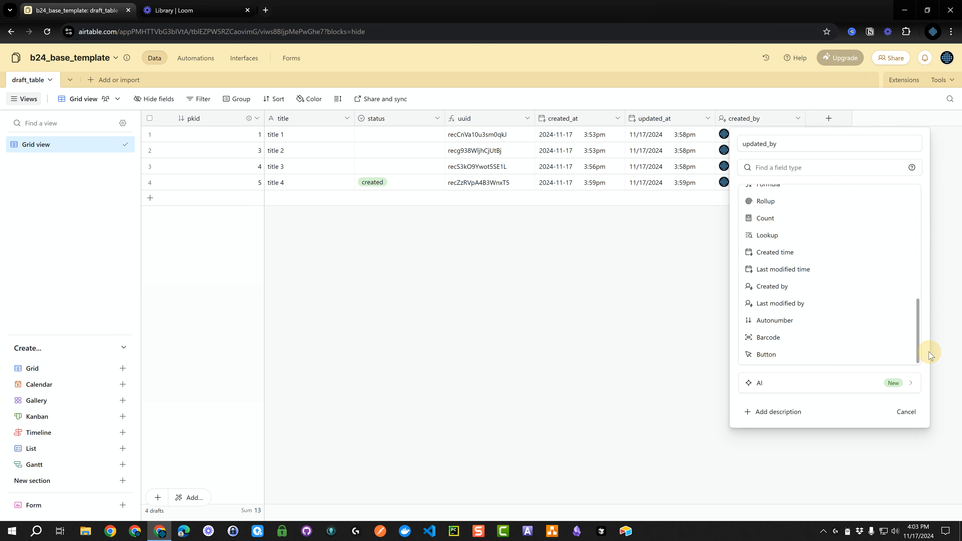
left_click(766, 303)
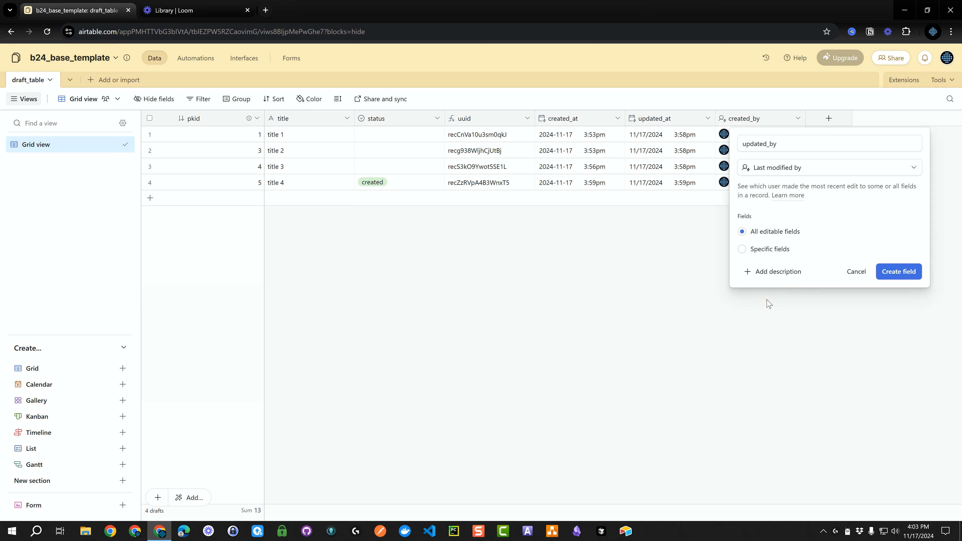
left_click(897, 272)
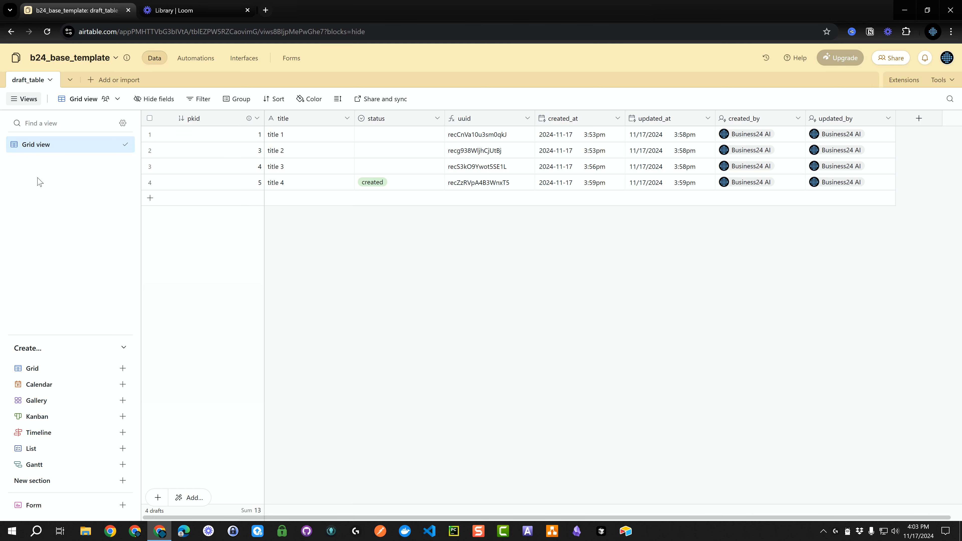
Rename the table's Grid view as grid_all
right_click(36, 144)
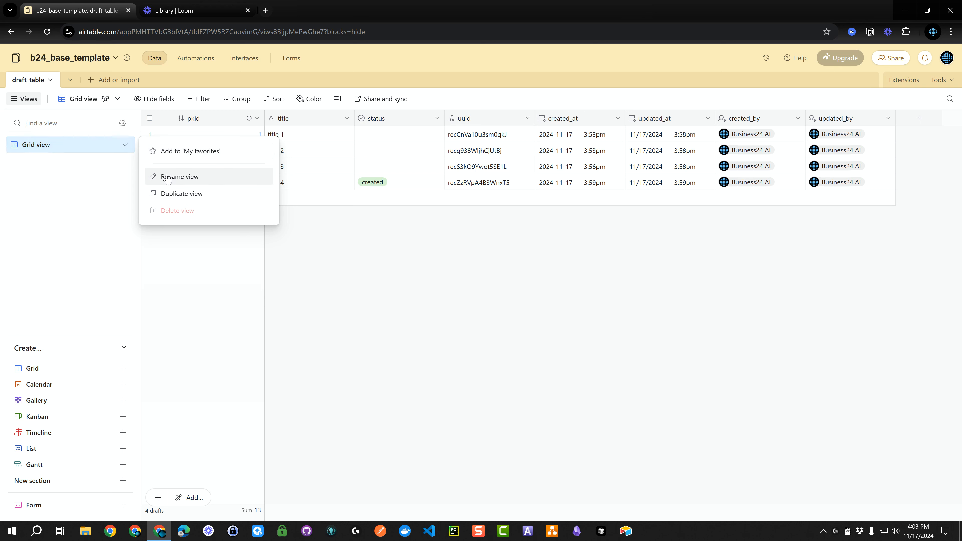
left_click(179, 176)
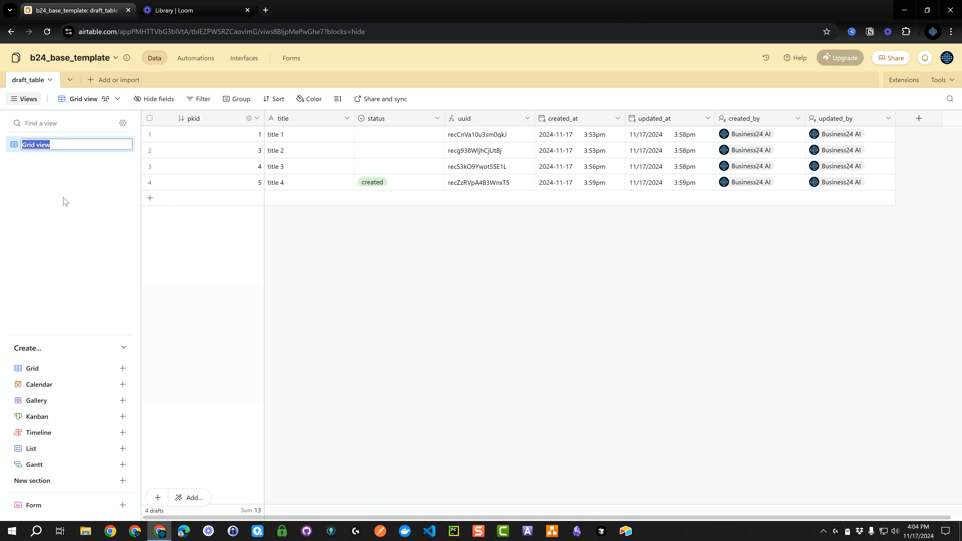
type("grid_all")
key("Return")
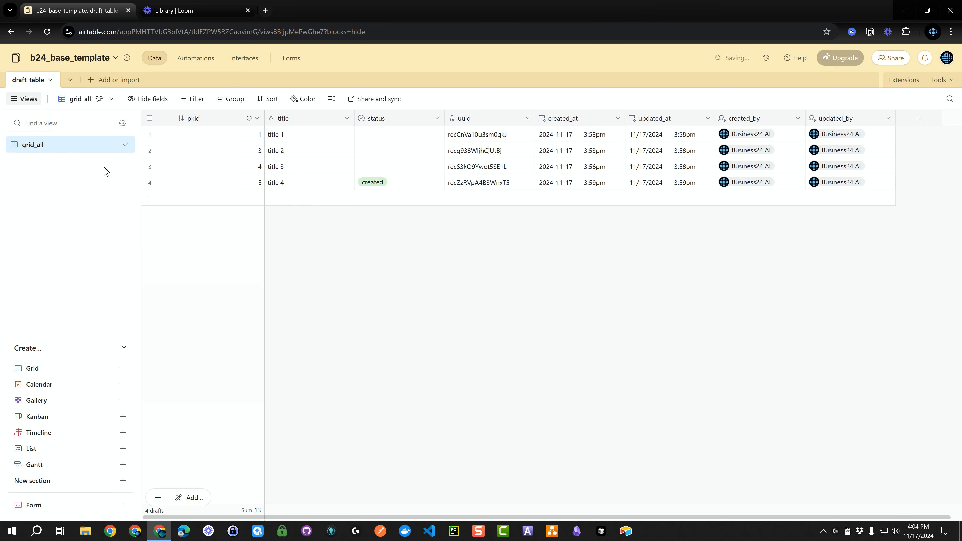
Duplicate the grid_all view and rename the copy as grid_data
left_click(124, 145)
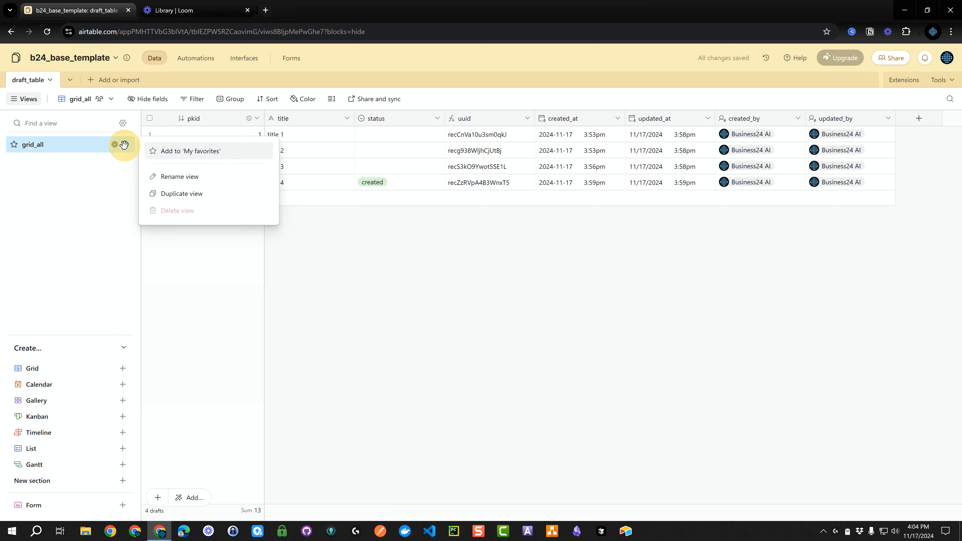
left_click(166, 193)
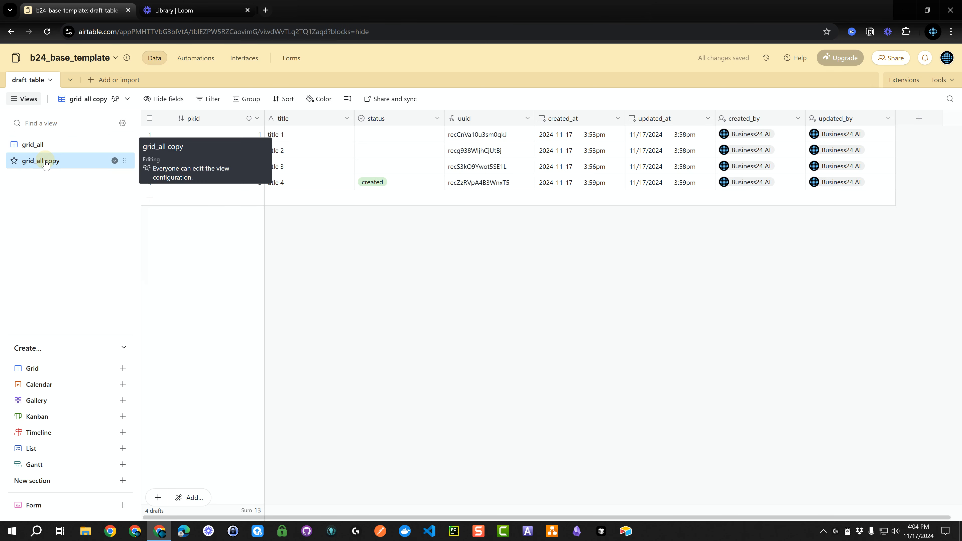
left_click(114, 160)
left_click(173, 193)
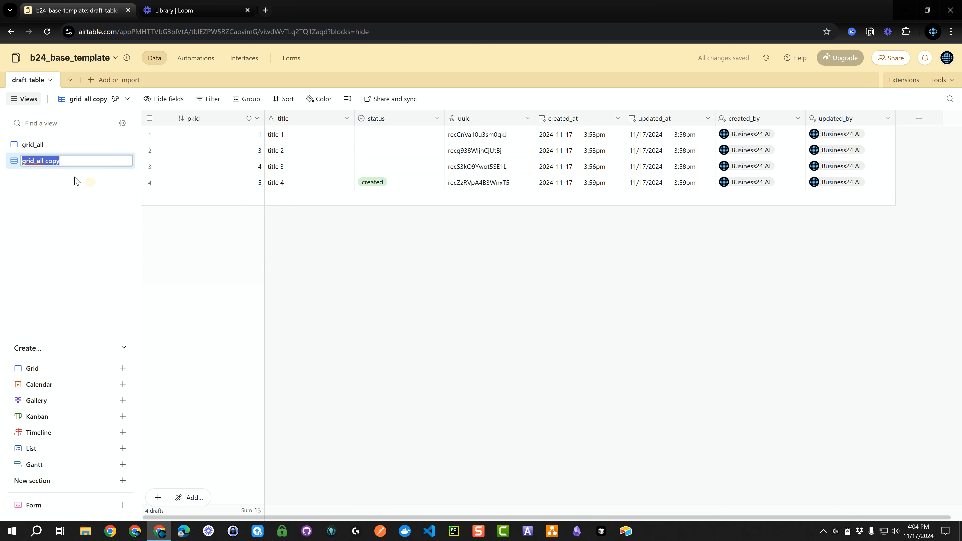
left_click(37, 160)
left_click_drag(38, 160, 100, 159)
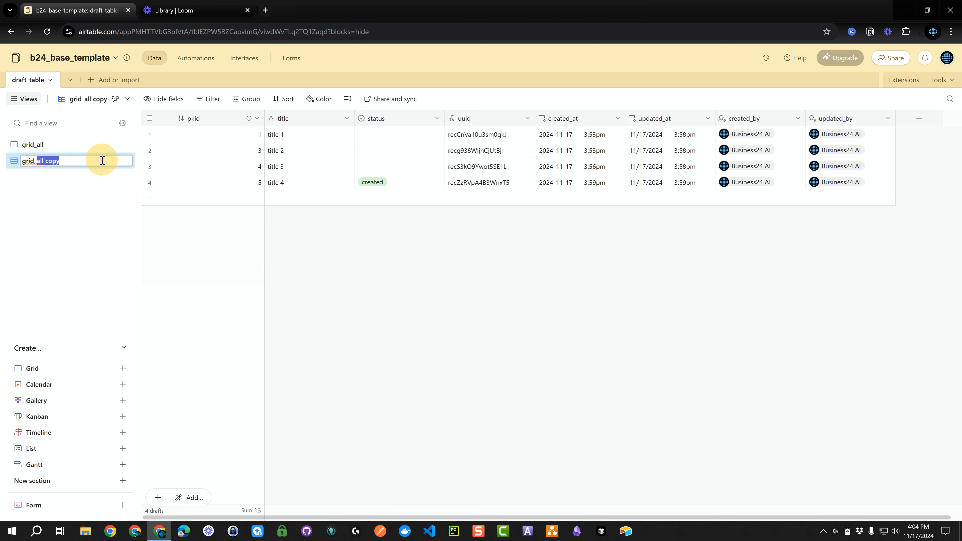
type("dat")
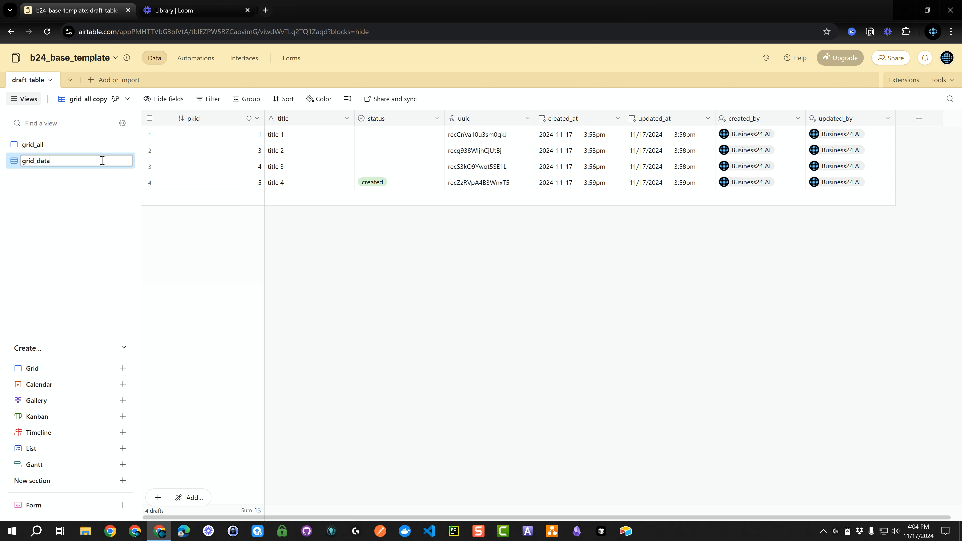
type("a")
left_click(74, 190)
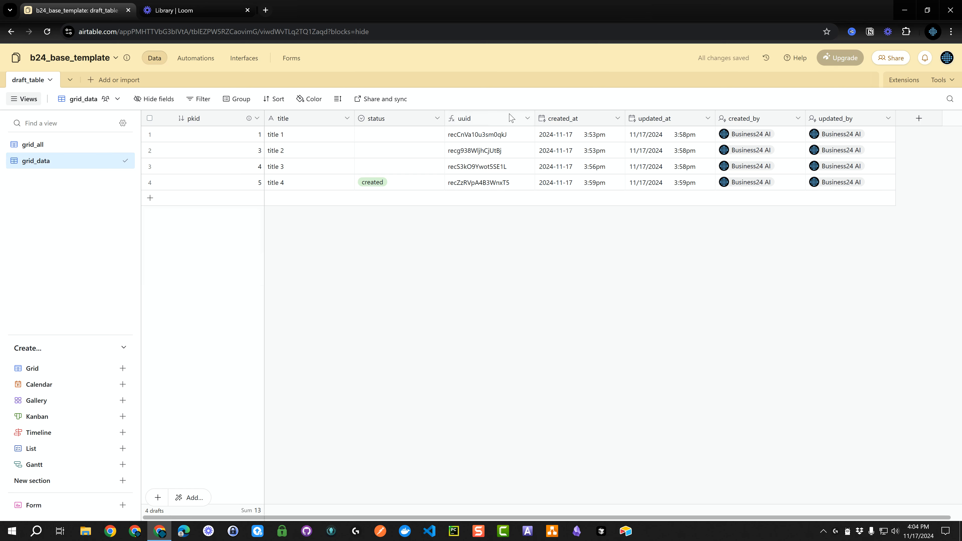
Hide the five fields from uuid through updated_by in the grid_data view
left_click(505, 122)
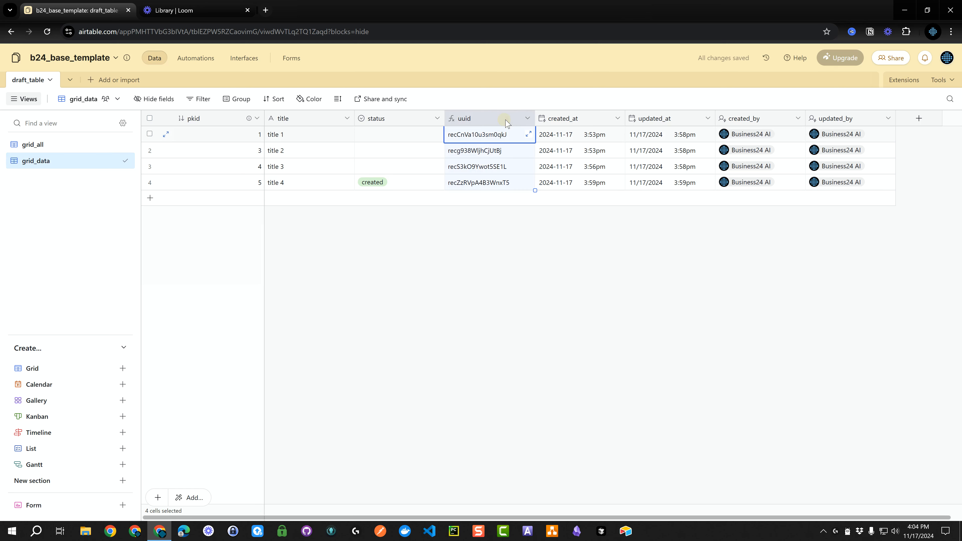
left_click(859, 120, "shift")
right_click(860, 120)
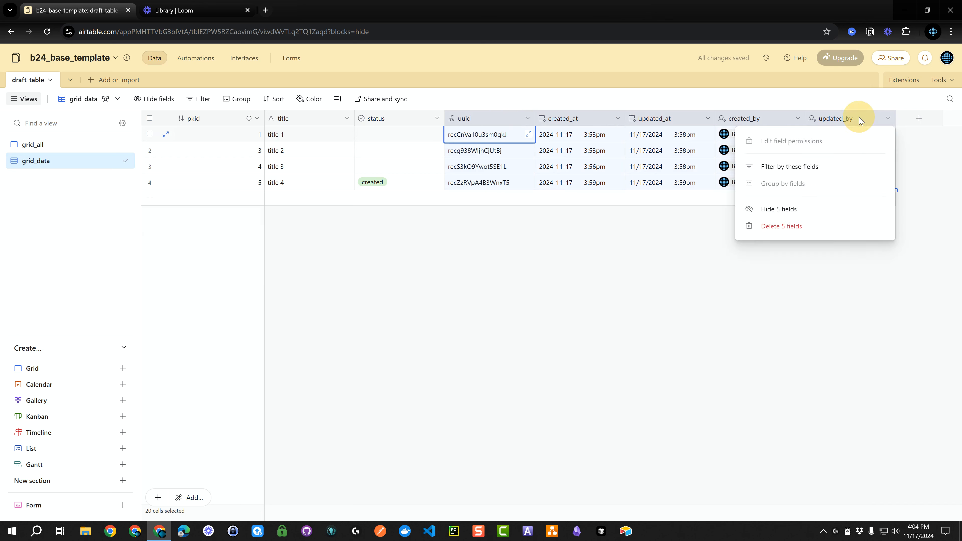
left_click(802, 210)
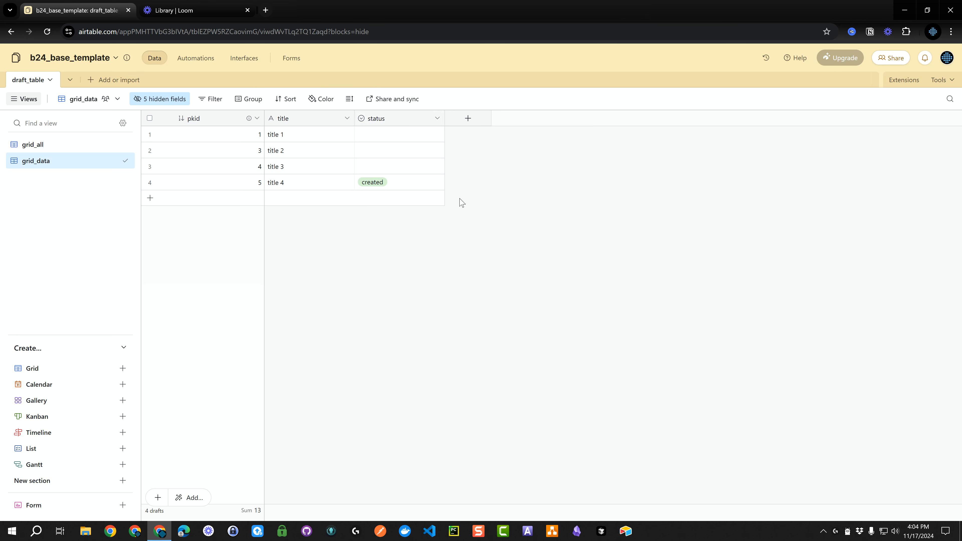
Compare the grid_all view with grid_data, and add grid_data to My favorites
left_click(30, 144)
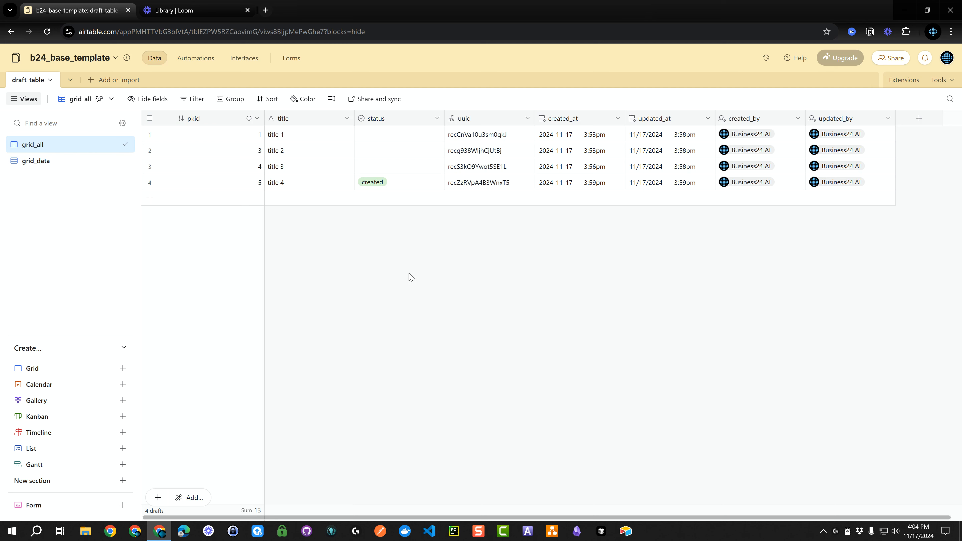
left_click(32, 161)
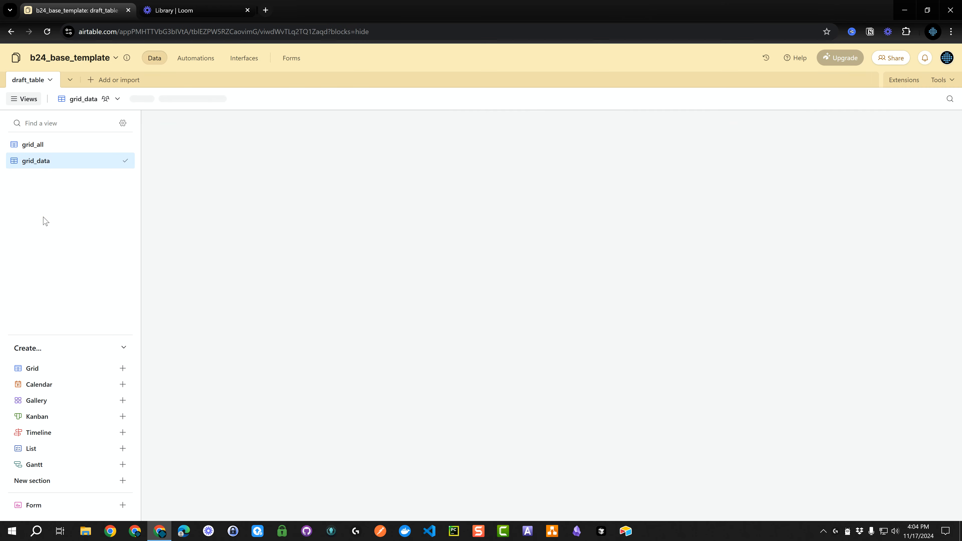
left_click(125, 160)
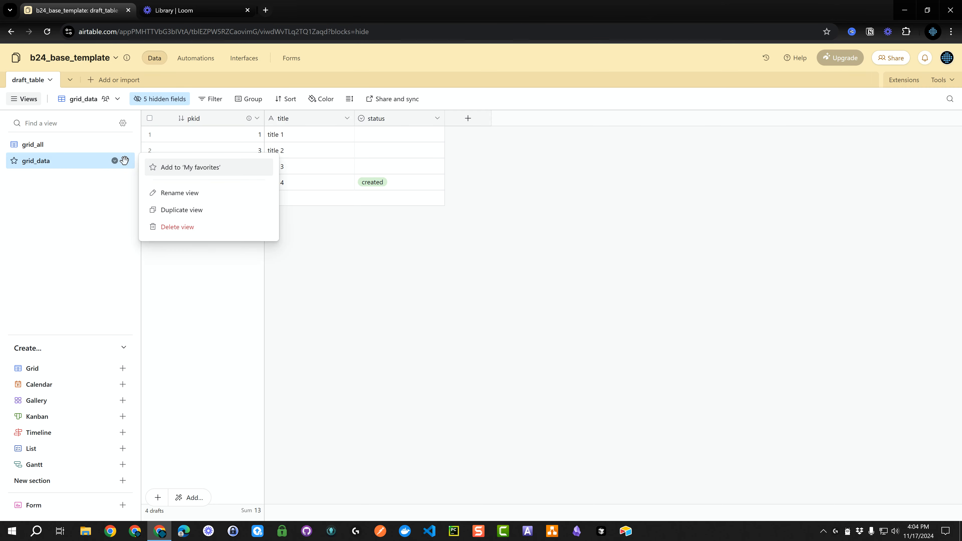
left_click(174, 168)
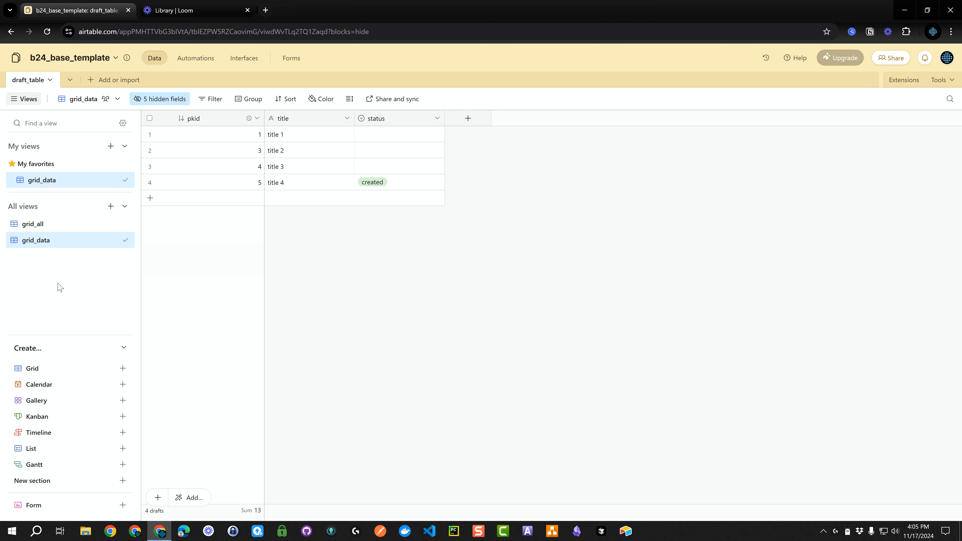
Switch to the grid_all view and duplicate draft_table without its records
left_click(36, 224)
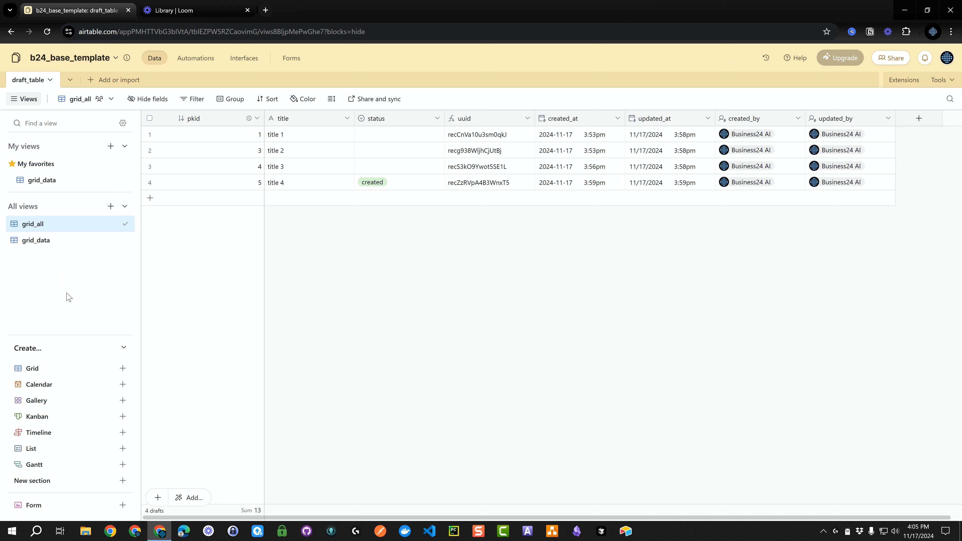
left_click(50, 80)
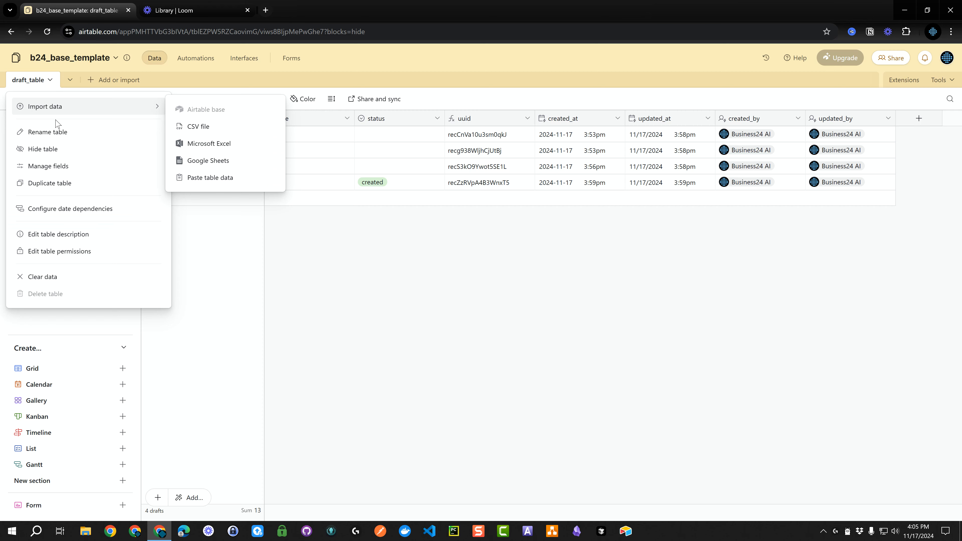
left_click(61, 183)
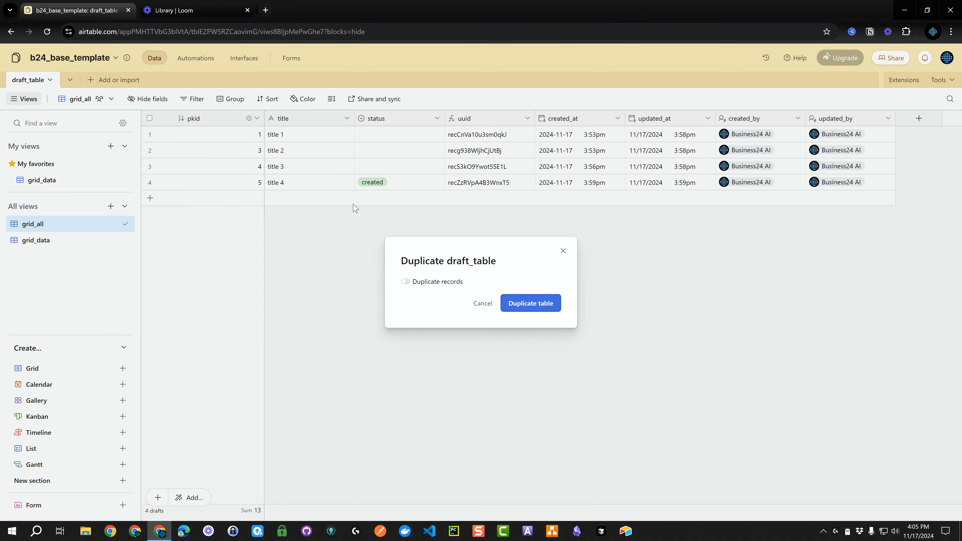
left_click(522, 308)
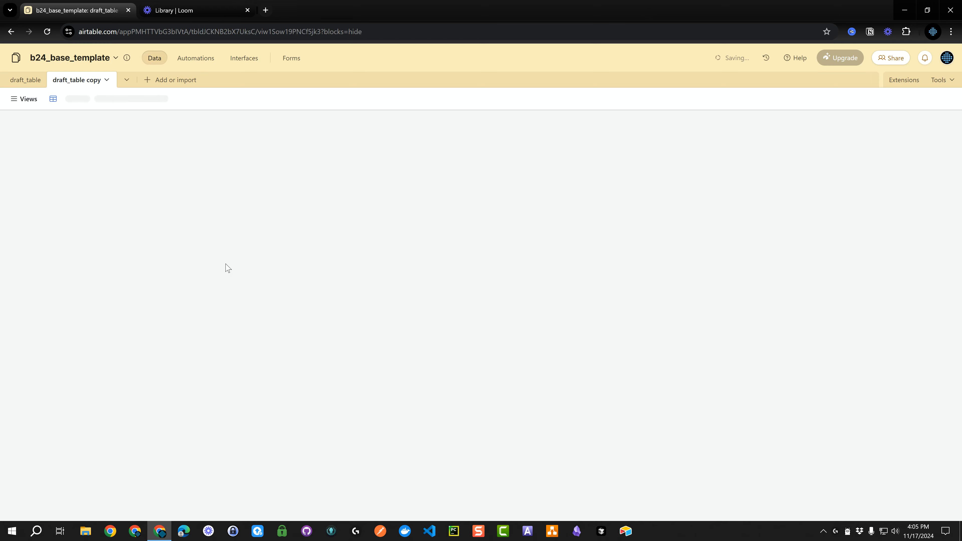
Rename the duplicated table as template_table, keeping Draft as the record name
left_click(81, 80)
left_click(82, 132)
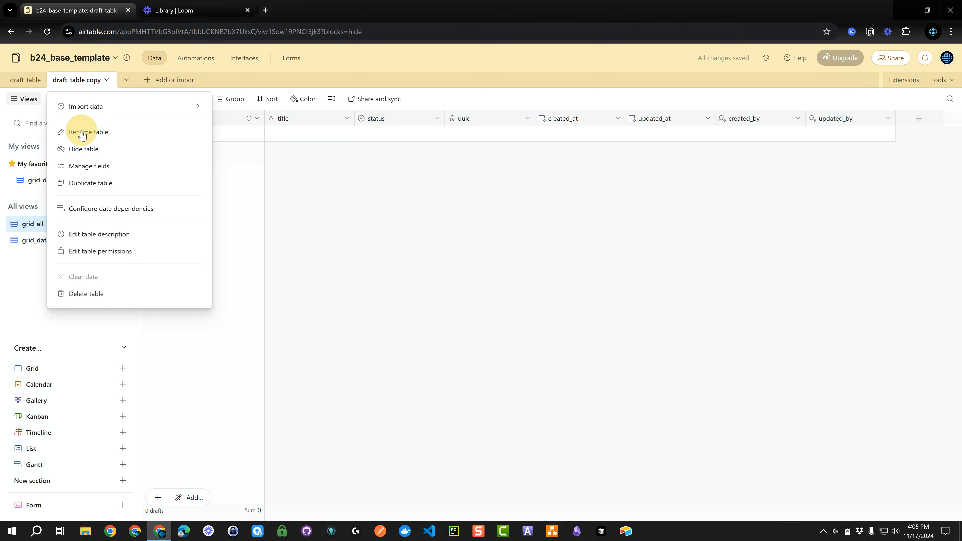
type("t")
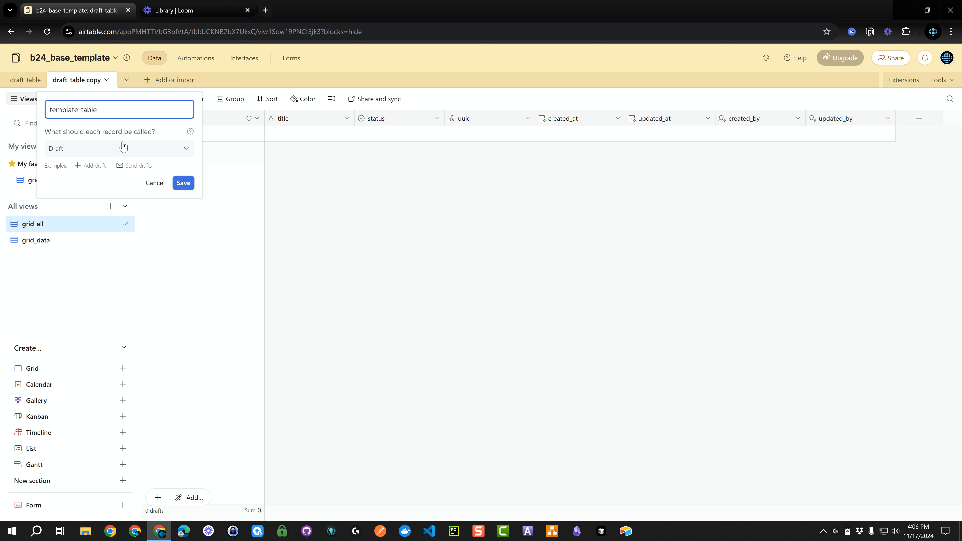
type("emplate_table")
left_click(183, 183)
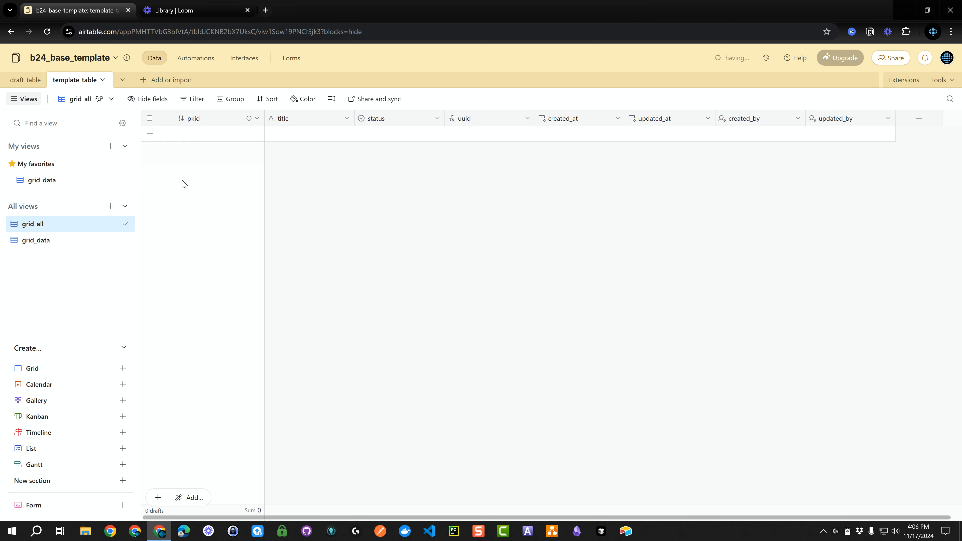
Delete the original draft_table from the base
left_click(27, 80)
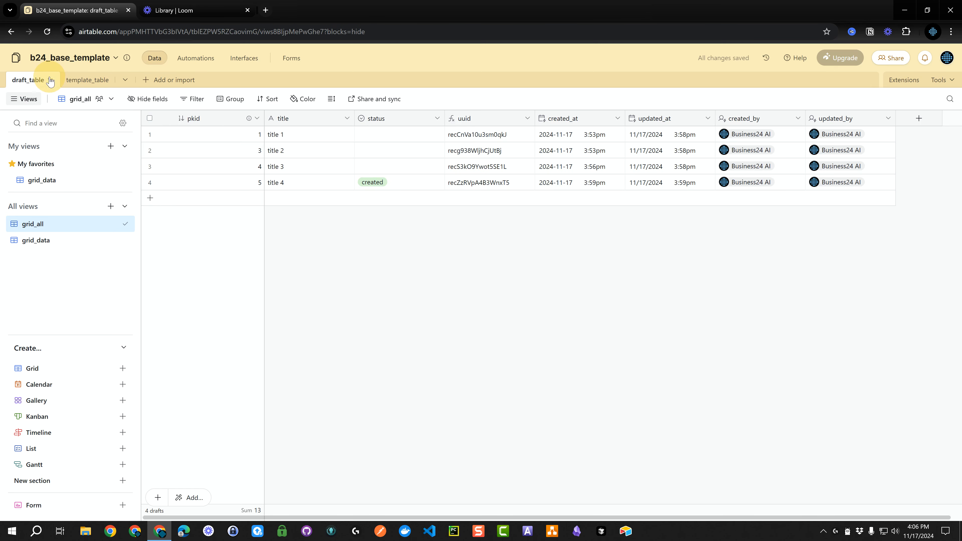
left_click(50, 81)
left_click(53, 295)
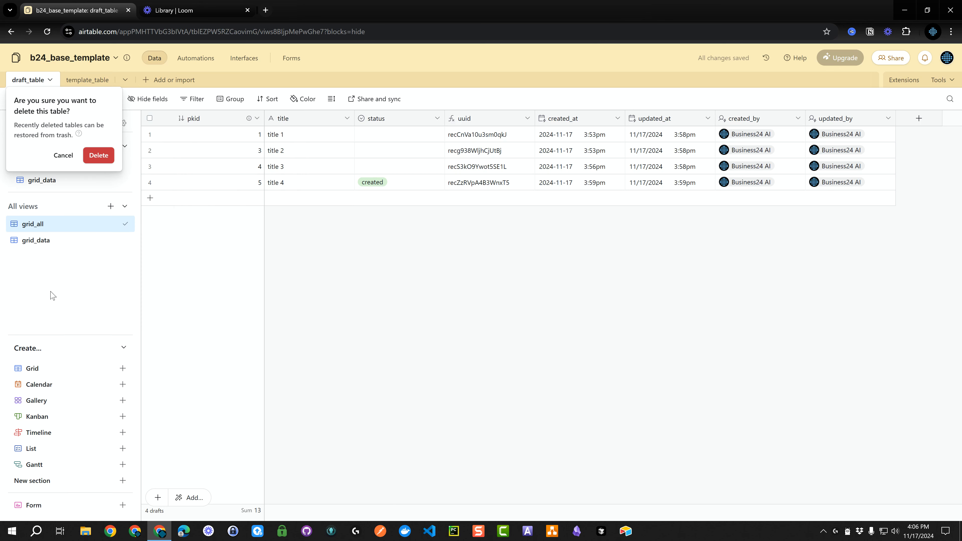
left_click(96, 156)
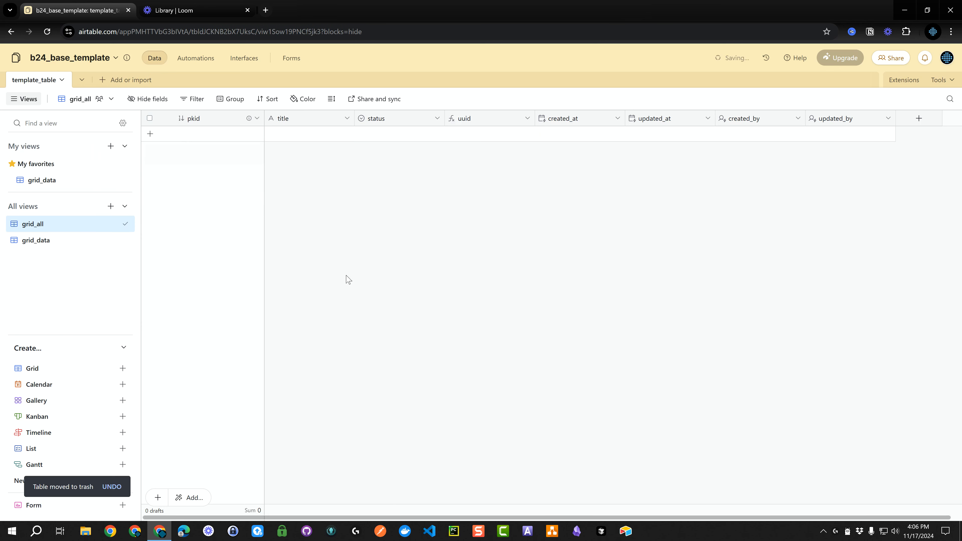
left_click(365, 271)
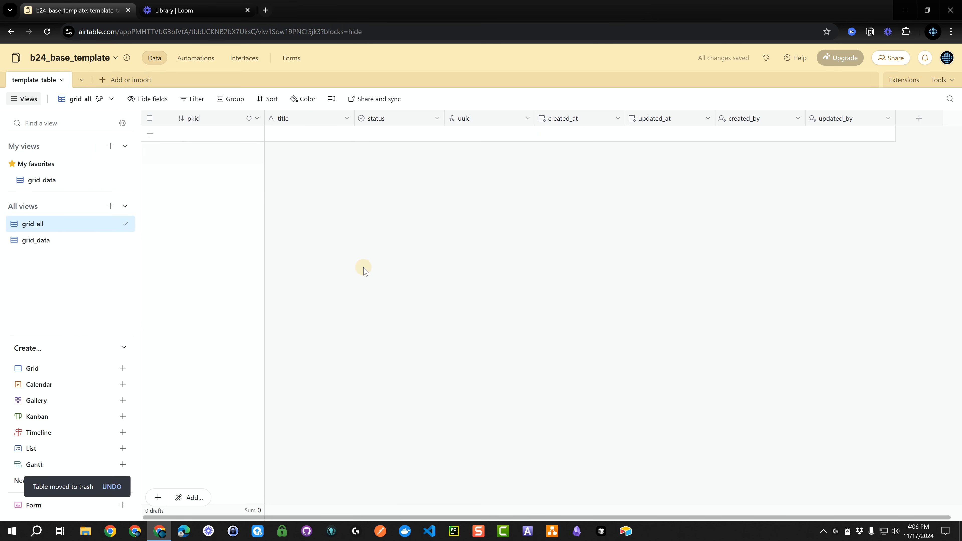